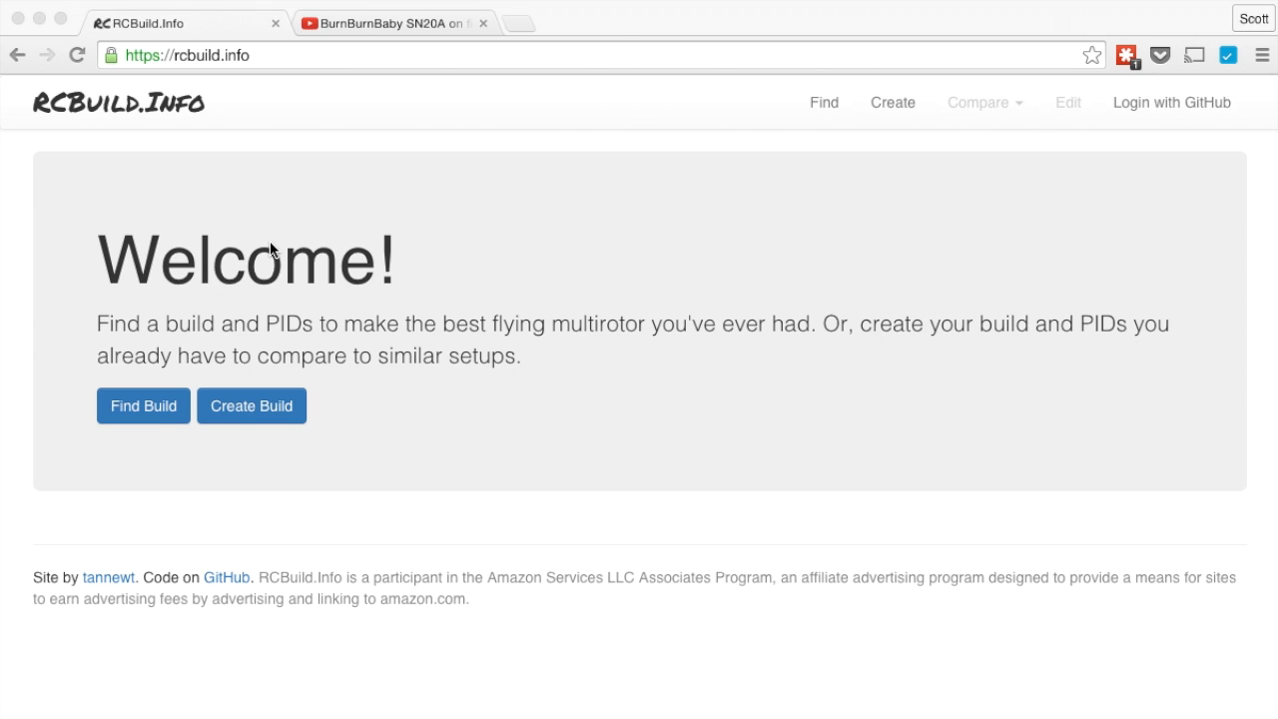
Open the community Builds list from the RCBuild.Info Welcome page
{"action": "left_click", "coordinate": [146, 411]}
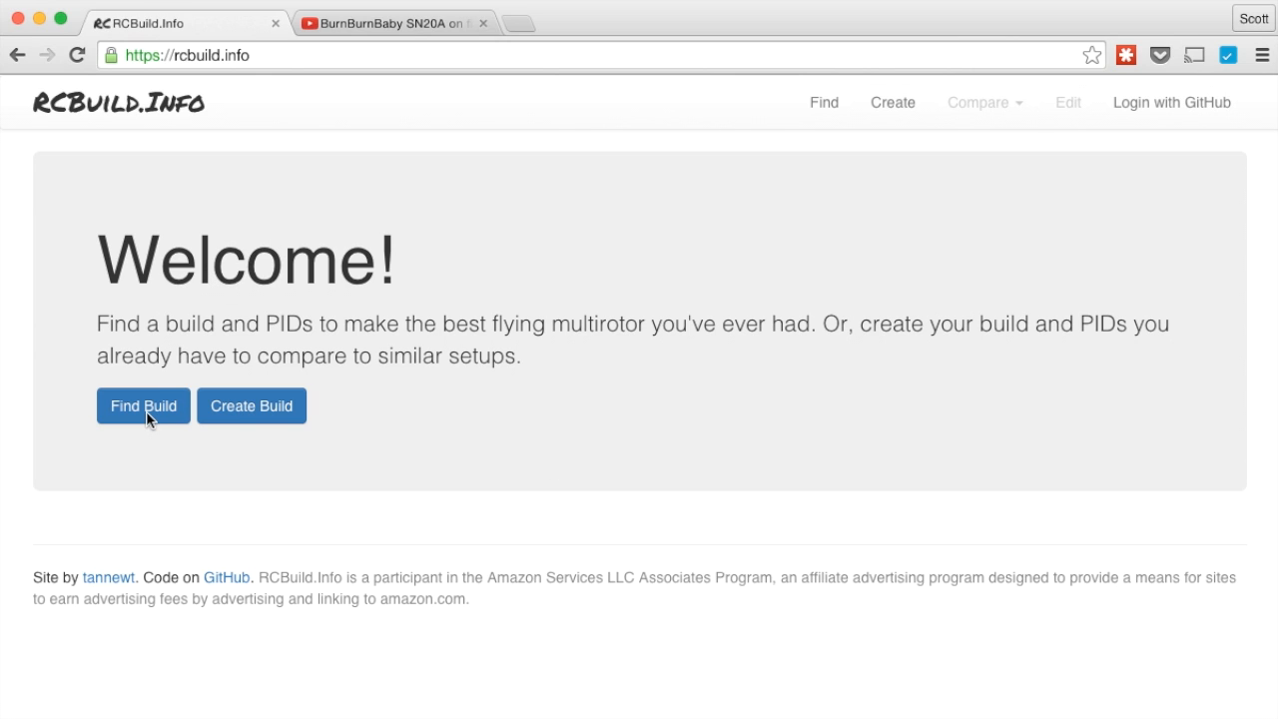
{"action": "left_click", "coordinate": [145, 410]}
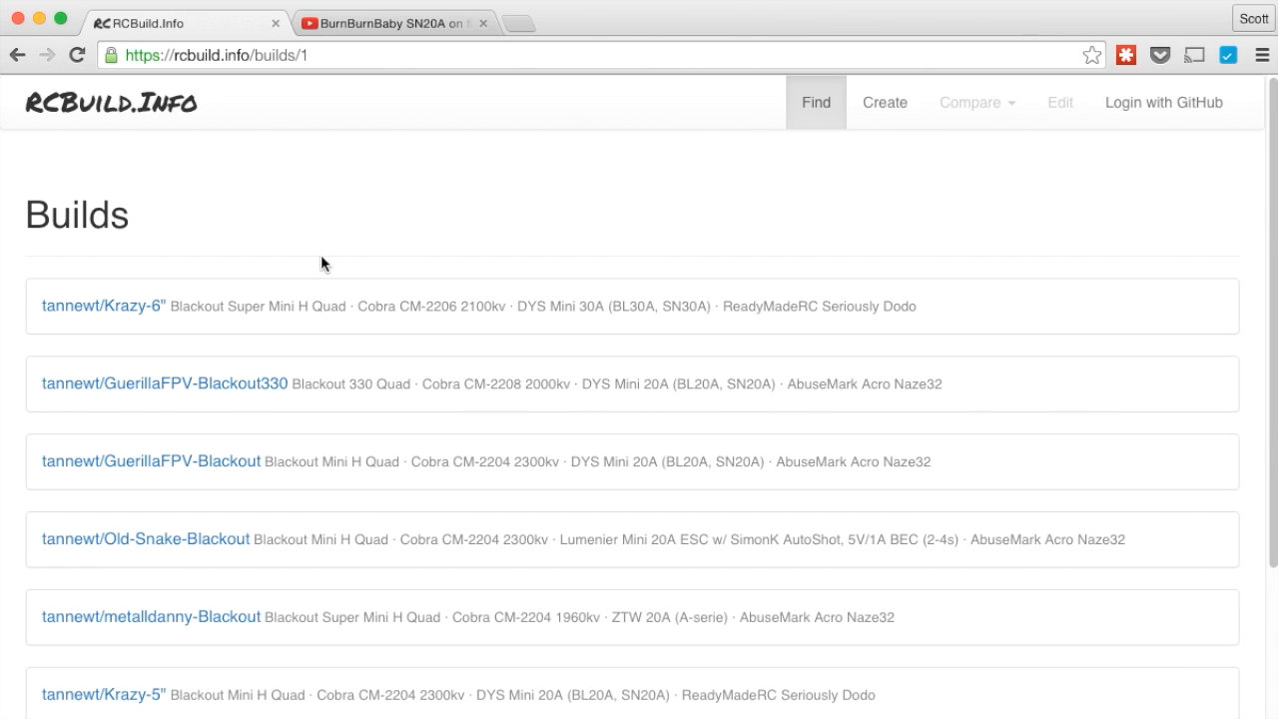
Browse the Builds list and open the Krazy-6" build's details
{"action": "scroll", "coordinate": [278, 200], "scroll_direction": "down", "scroll_amount": 5}
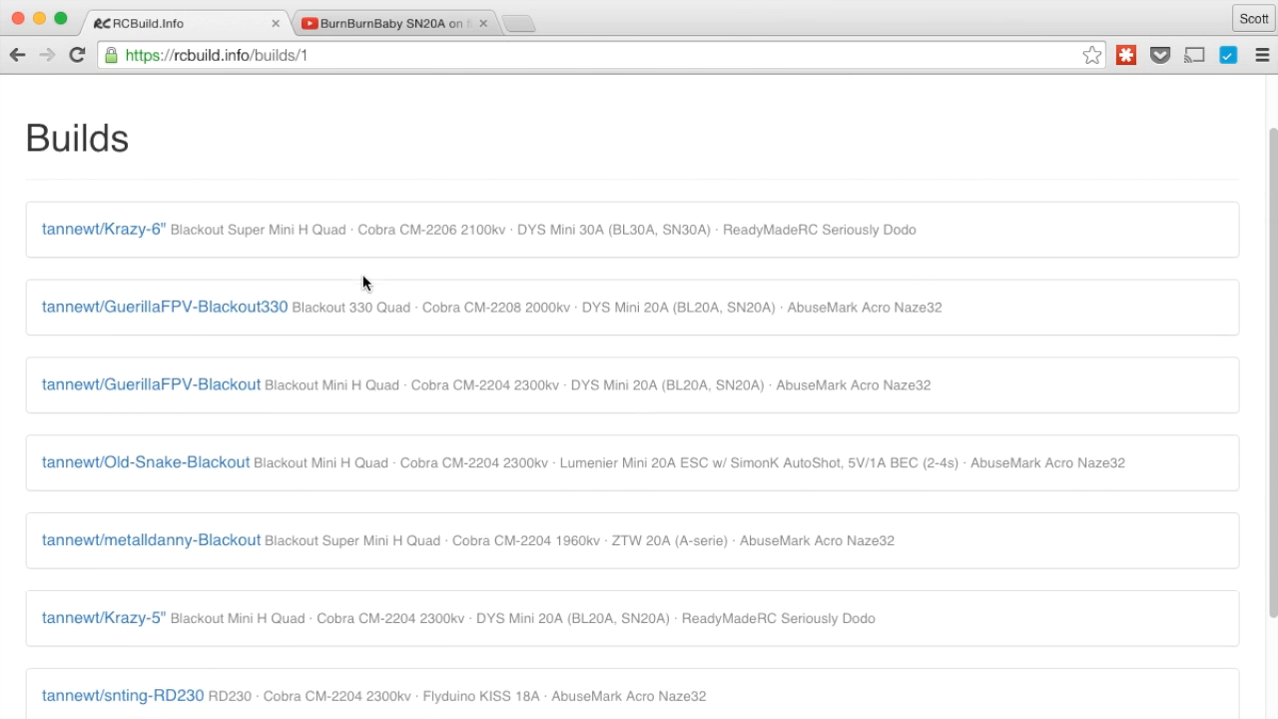
{"action": "scroll", "coordinate": [359, 279], "scroll_direction": "up", "scroll_amount": 5}
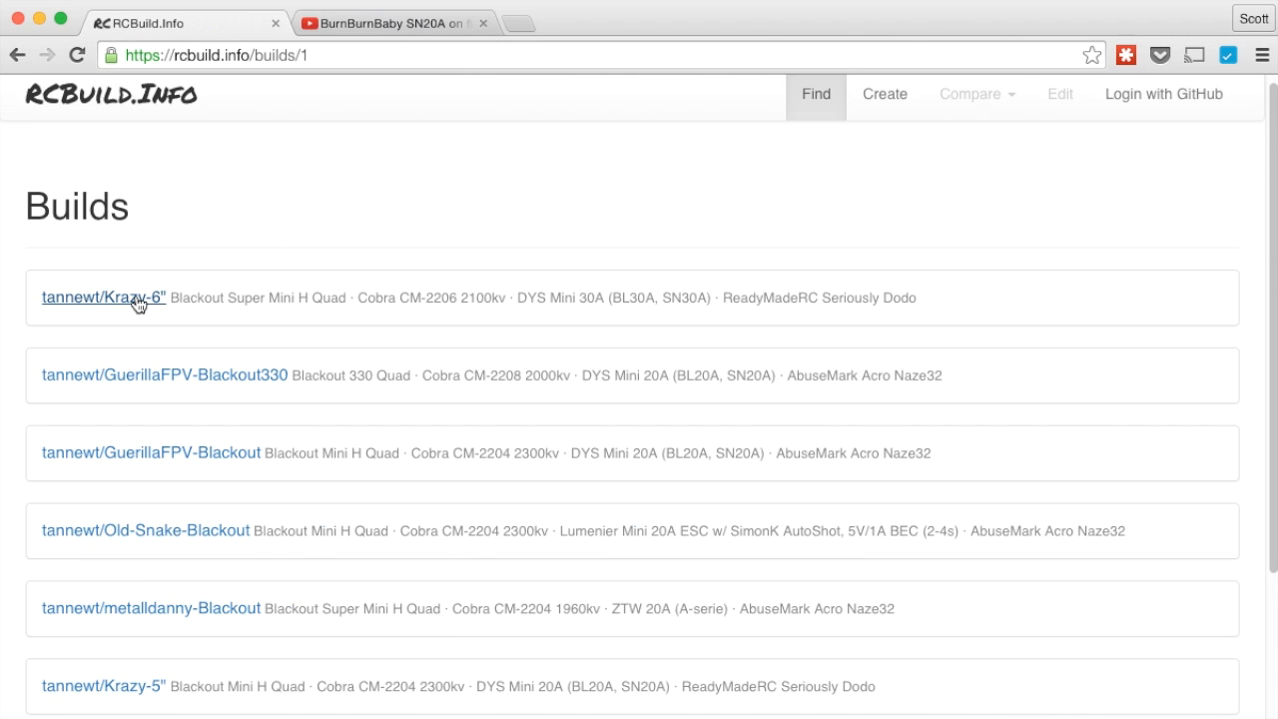
{"action": "scroll", "coordinate": [137, 304], "scroll_direction": "down", "scroll_amount": 5}
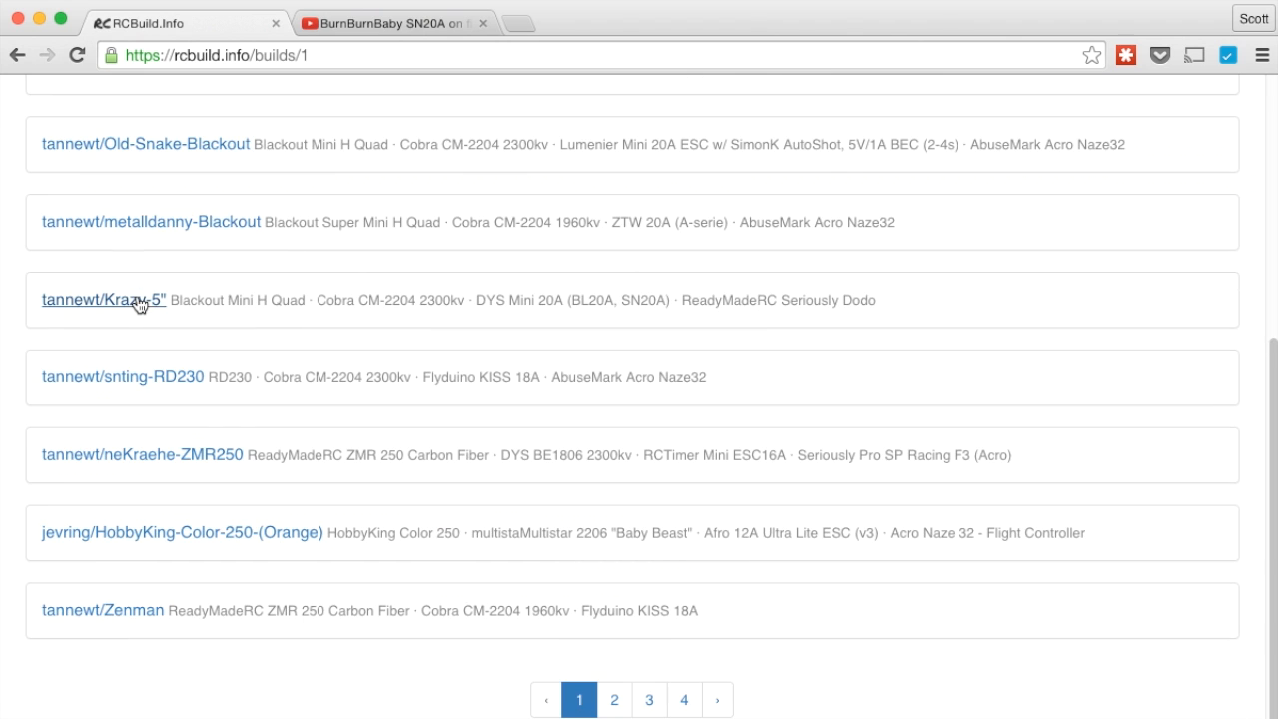
{"action": "scroll", "coordinate": [499, 547], "scroll_direction": "up", "scroll_amount": 5}
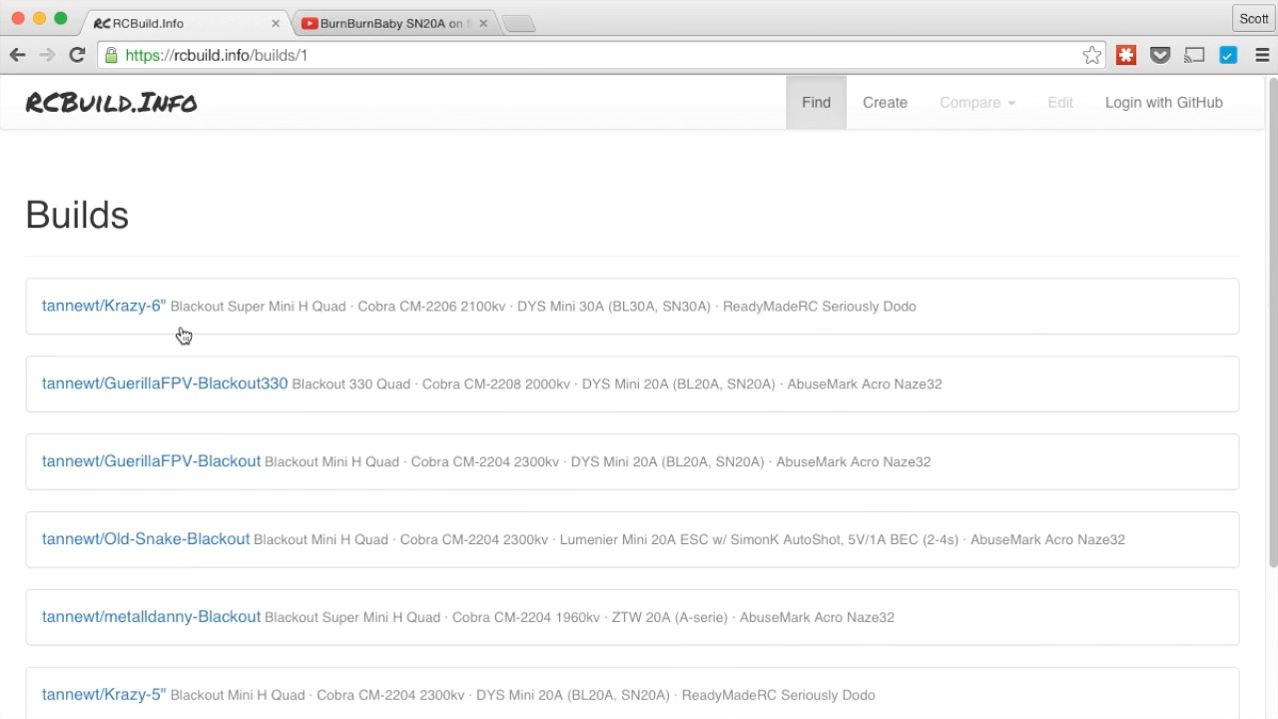
{"action": "left_click", "coordinate": [128, 314]}
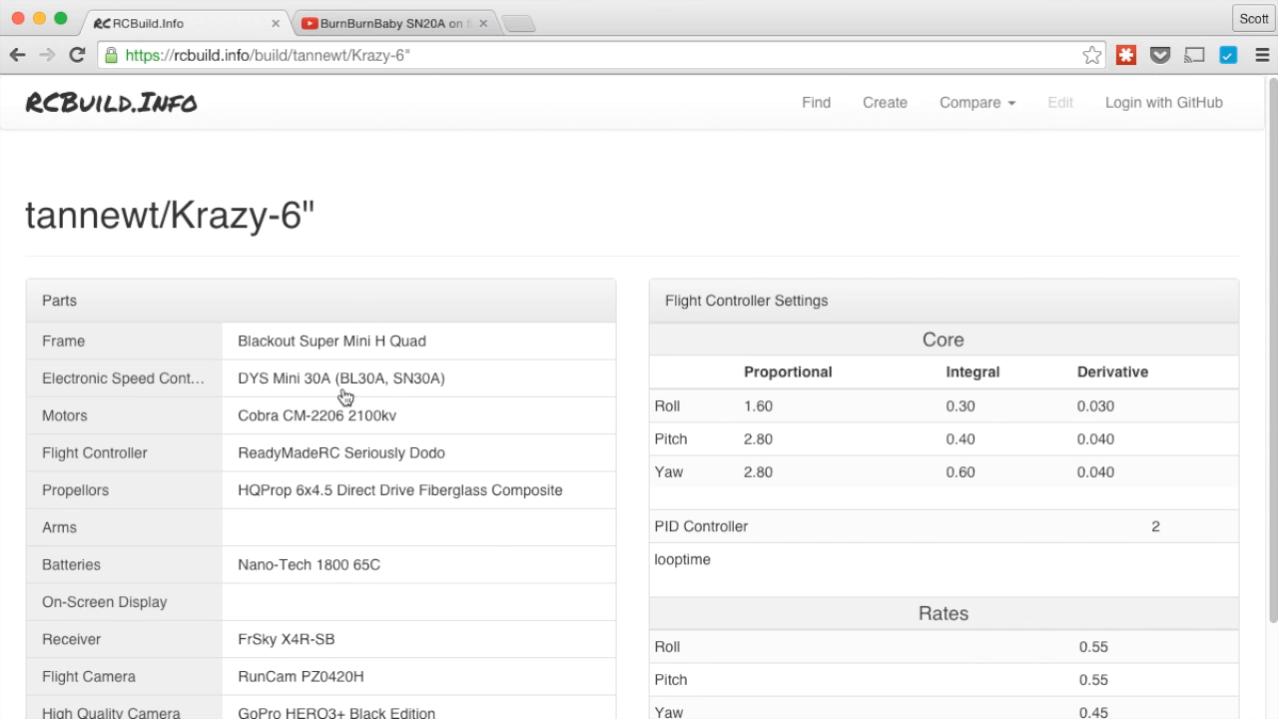
Toggle vendor links for the frame and ESC, then show them for the Cobra CM-2206 motors
{"action": "left_click", "coordinate": [332, 343]}
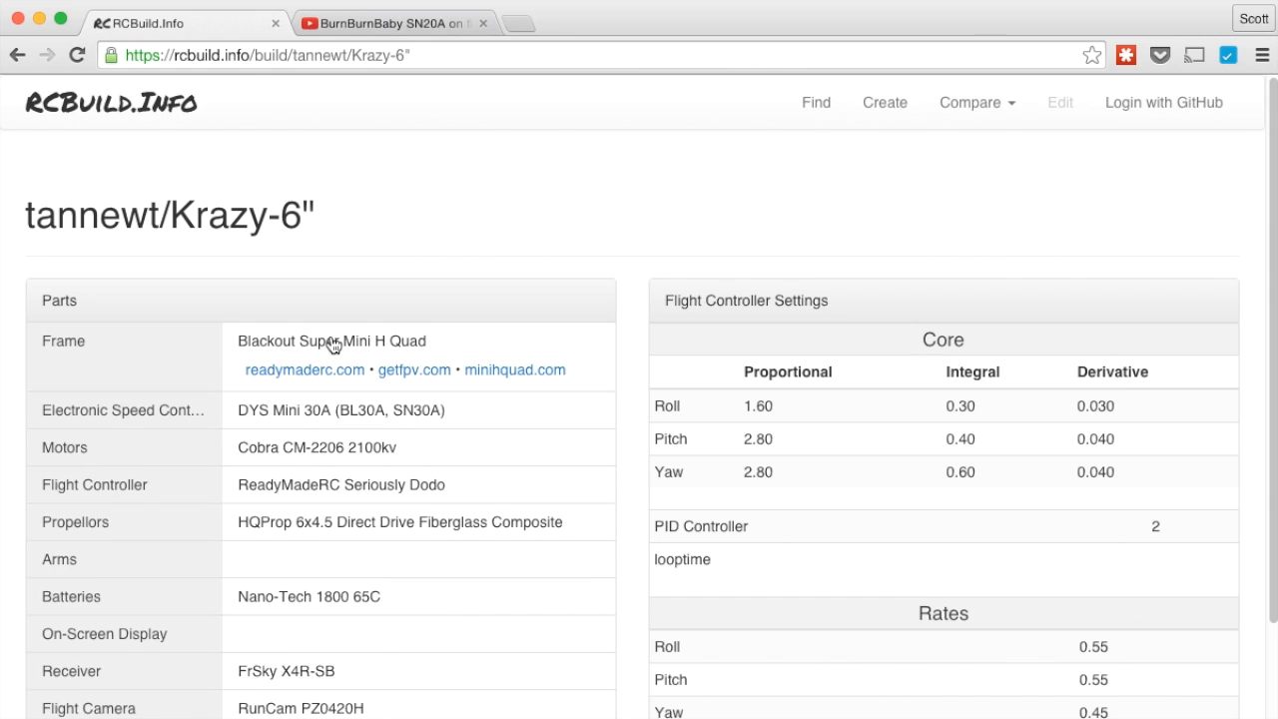
{"action": "left_click", "coordinate": [316, 411]}
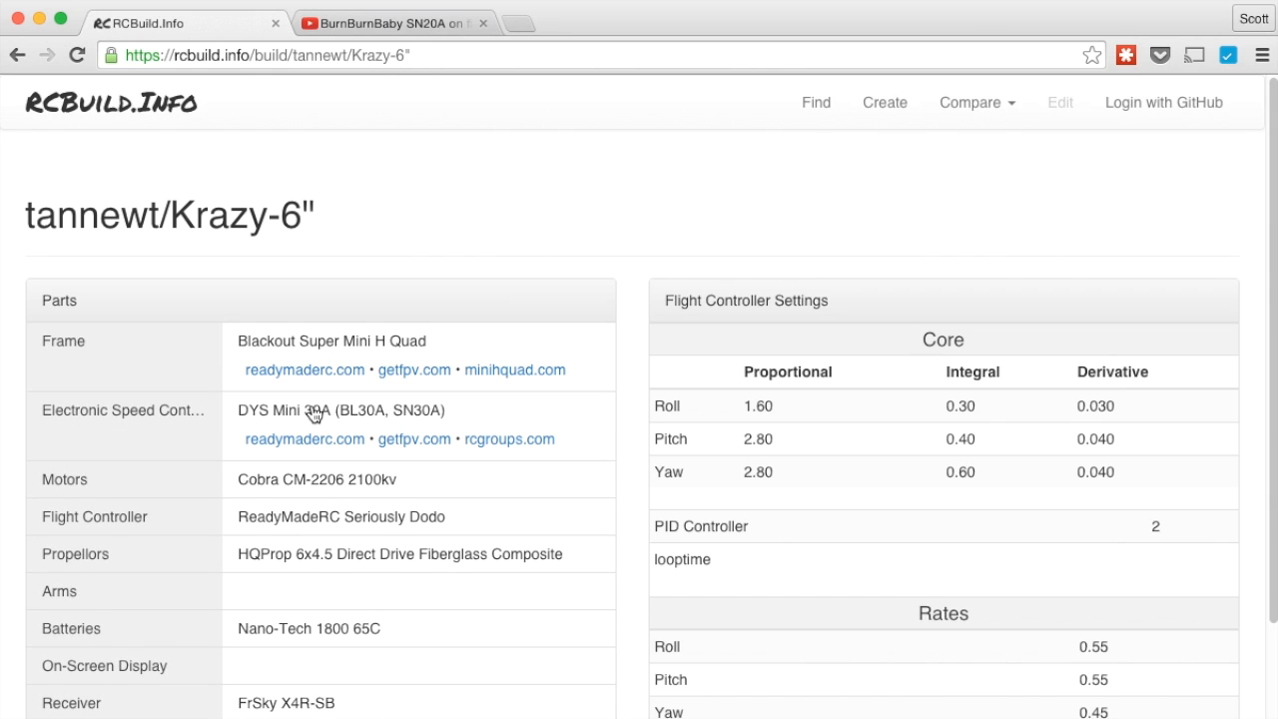
{"action": "left_click", "coordinate": [323, 345]}
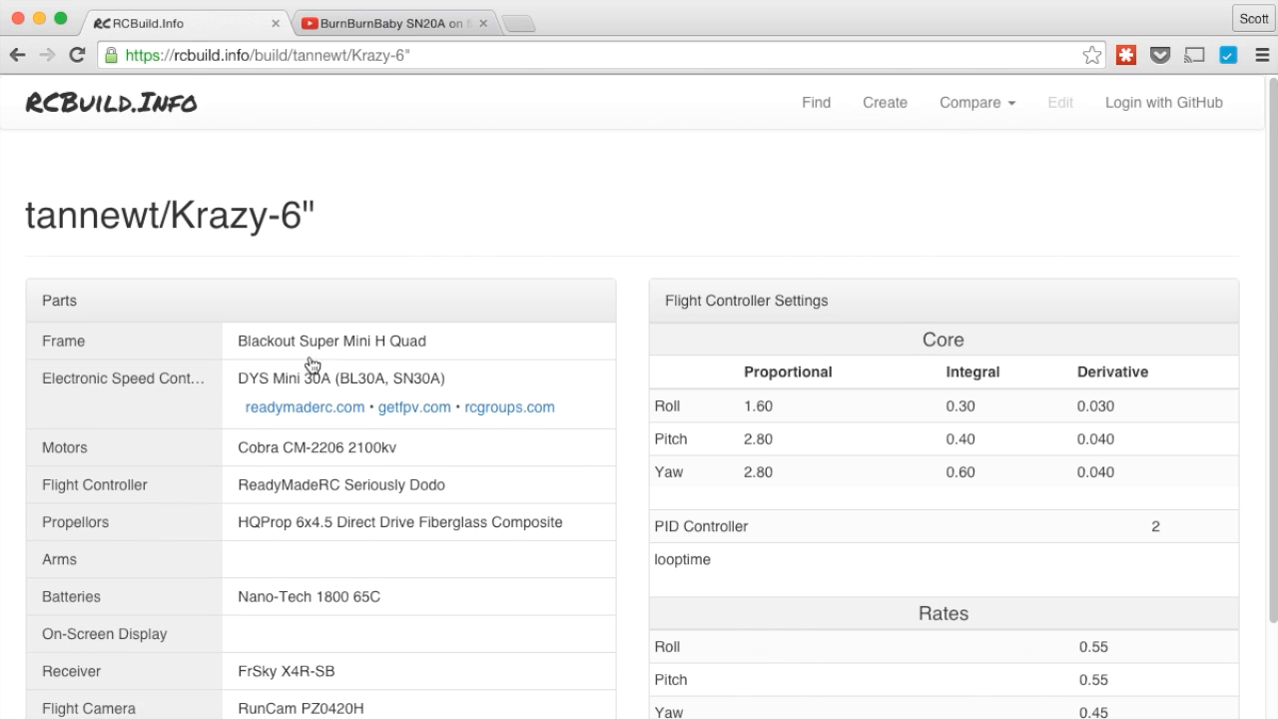
{"action": "left_click", "coordinate": [296, 379]}
{"action": "left_click", "coordinate": [287, 422]}
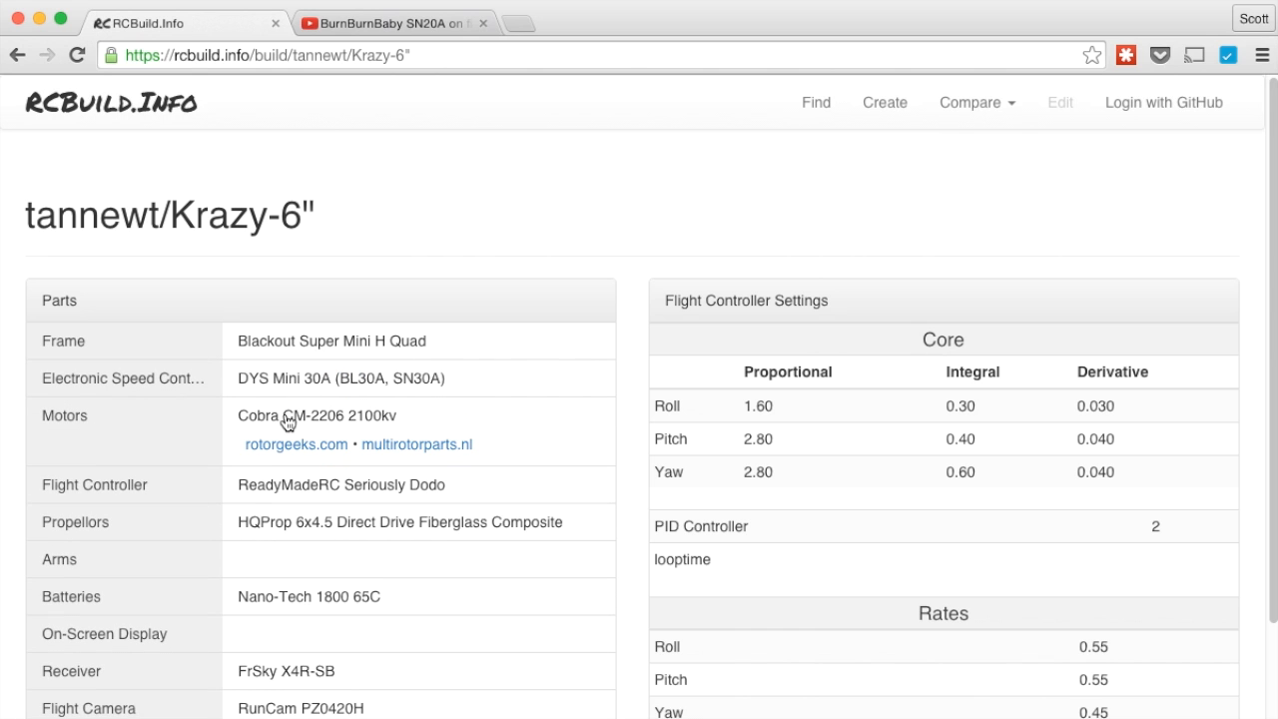
Review the Krazy-6" settings down to Filter, then list builds to compare against
{"action": "scroll", "coordinate": [461, 548], "scroll_direction": "down", "scroll_amount": 2}
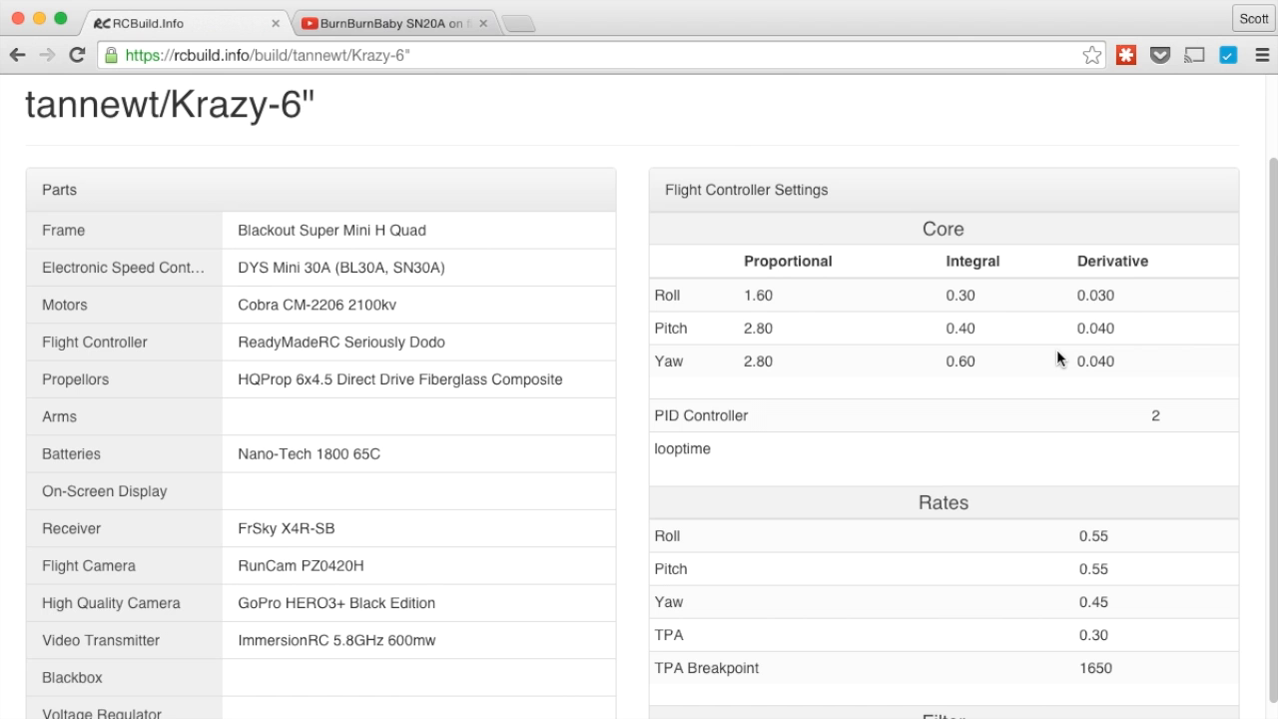
{"action": "scroll", "coordinate": [1056, 351], "scroll_direction": "down", "scroll_amount": 3}
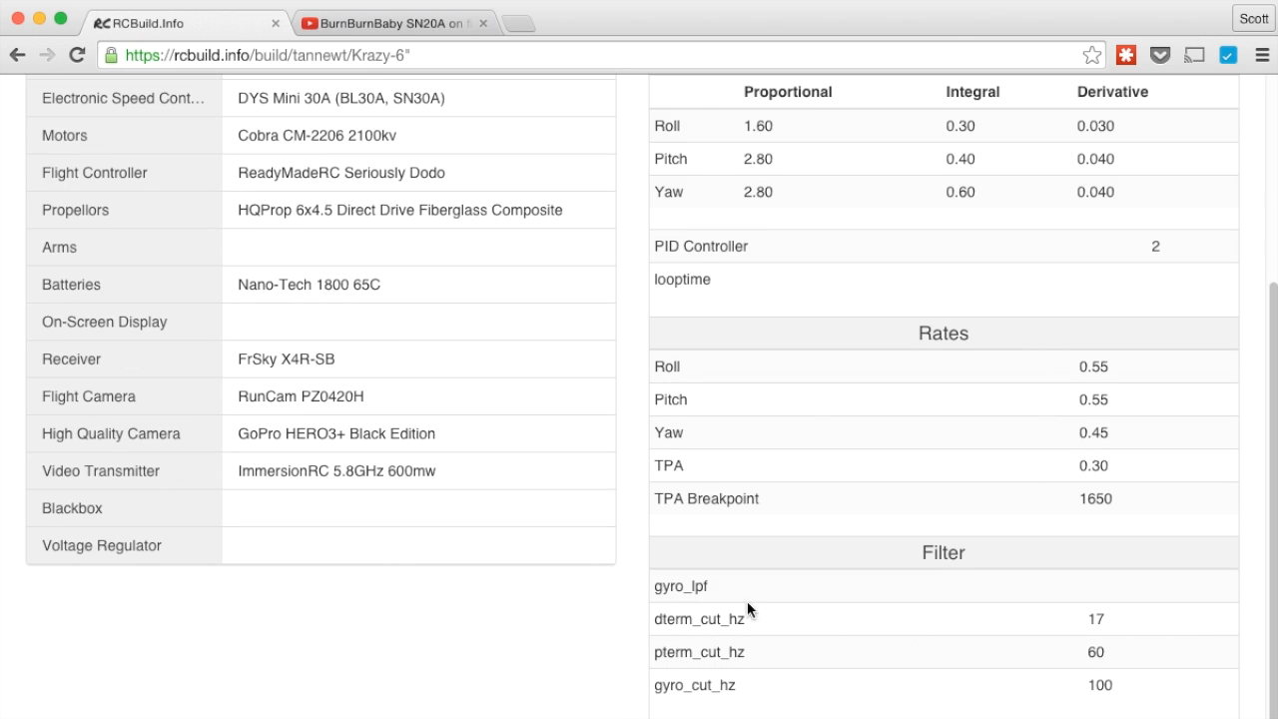
{"action": "scroll", "coordinate": [776, 669], "scroll_direction": "up", "scroll_amount": 5}
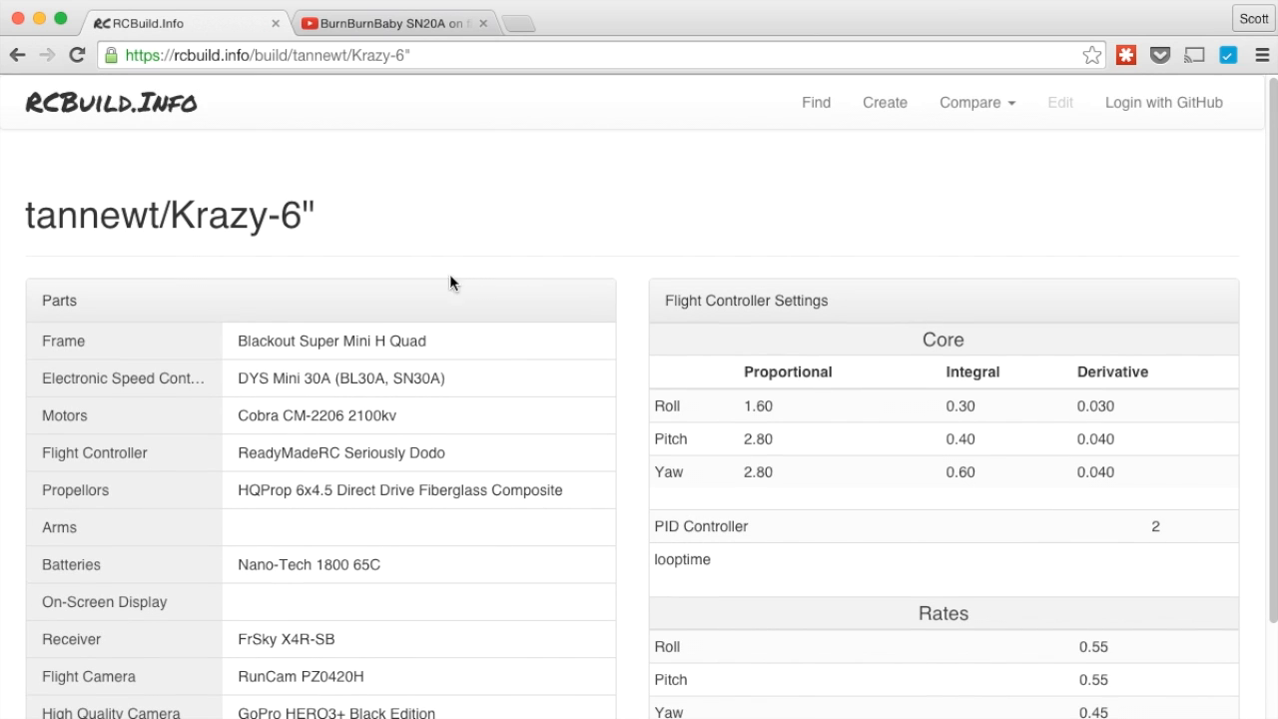
{"action": "left_click", "coordinate": [991, 112]}
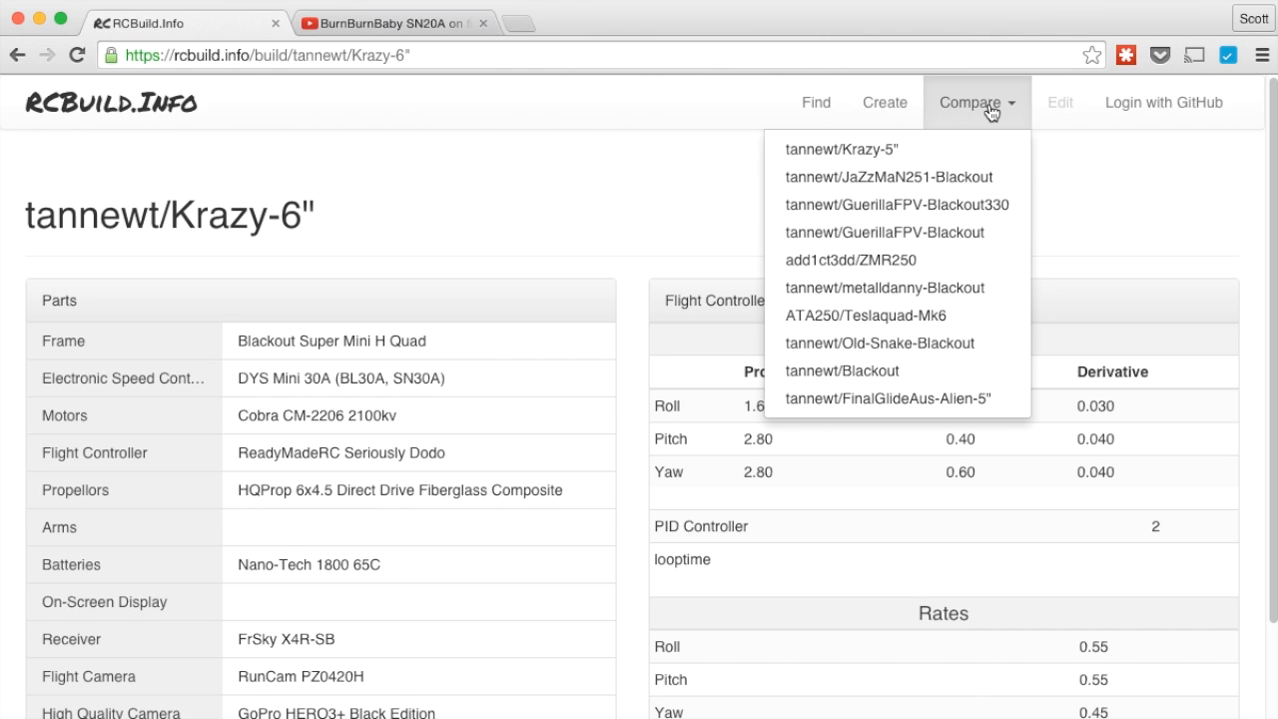
Compare Krazy-6" with JaZzMaN251-Blackout and scroll through the struck-through part and PID differences
{"action": "left_click", "coordinate": [876, 179]}
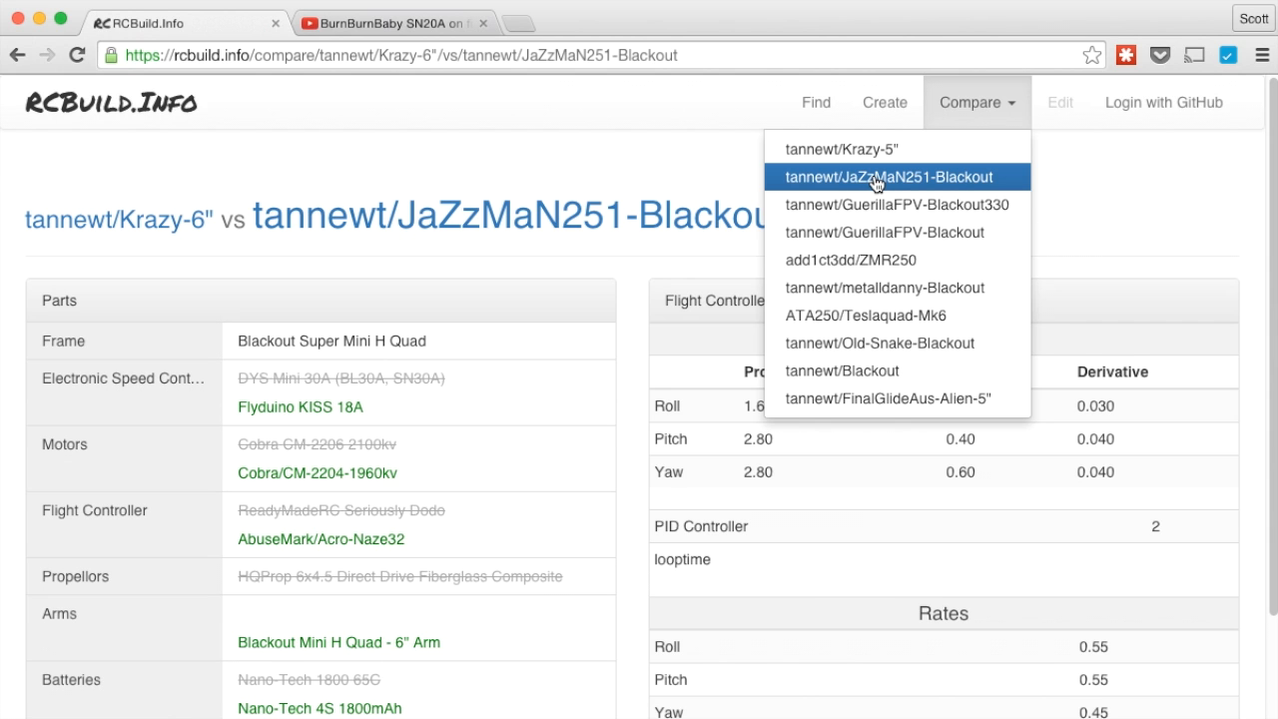
{"action": "left_click", "coordinate": [1063, 189]}
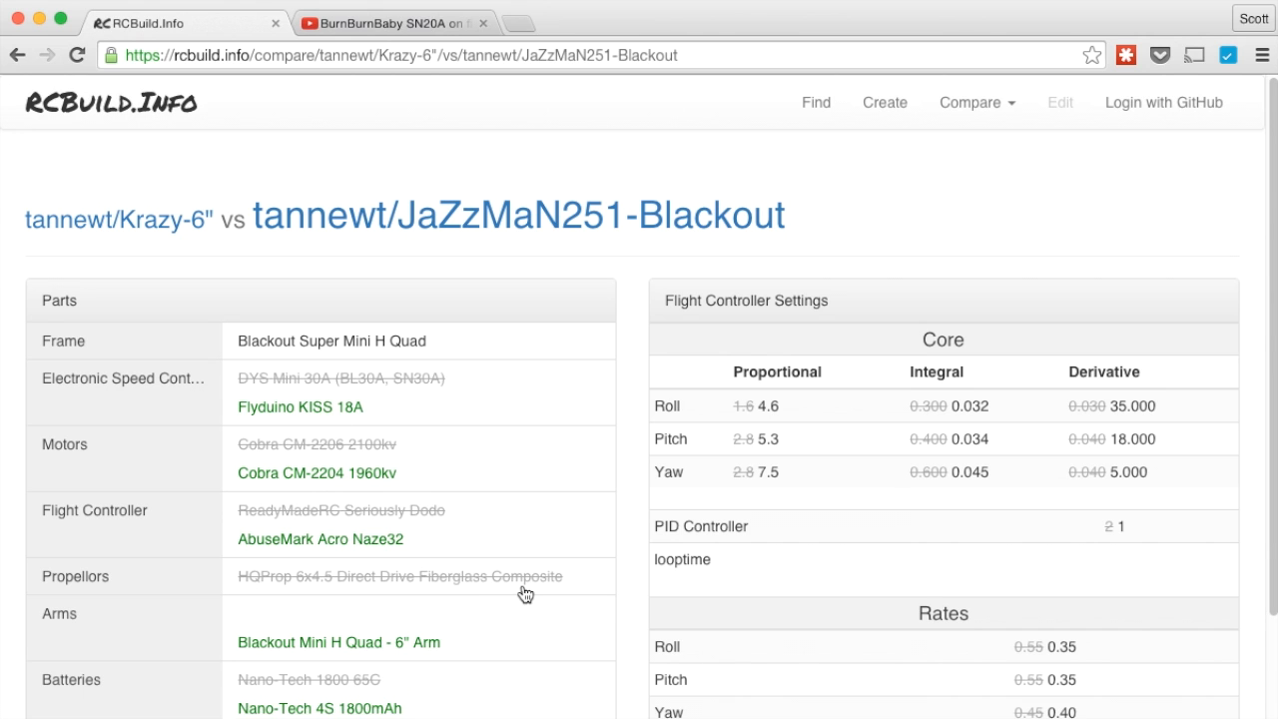
{"action": "scroll", "coordinate": [524, 597], "scroll_direction": "down", "scroll_amount": 4}
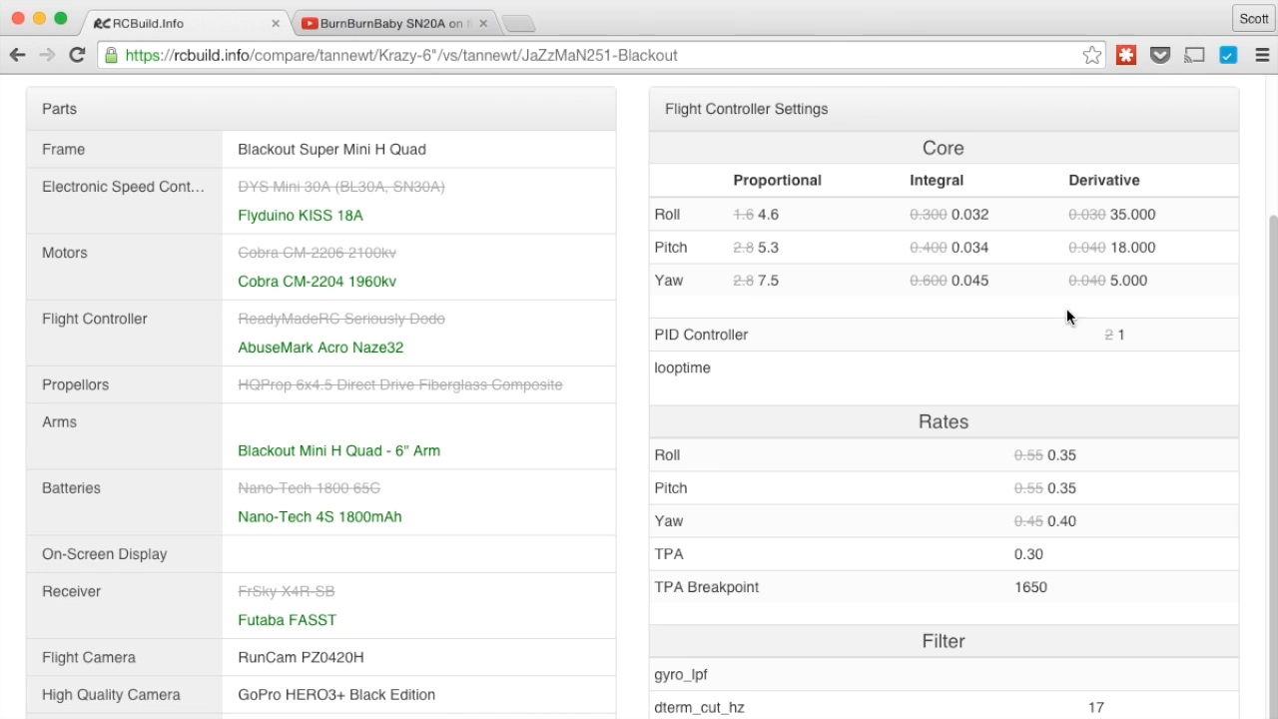
{"action": "scroll", "coordinate": [1078, 470], "scroll_direction": "down", "scroll_amount": 2}
{"action": "scroll", "coordinate": [1064, 488], "scroll_direction": "up", "scroll_amount": 6}
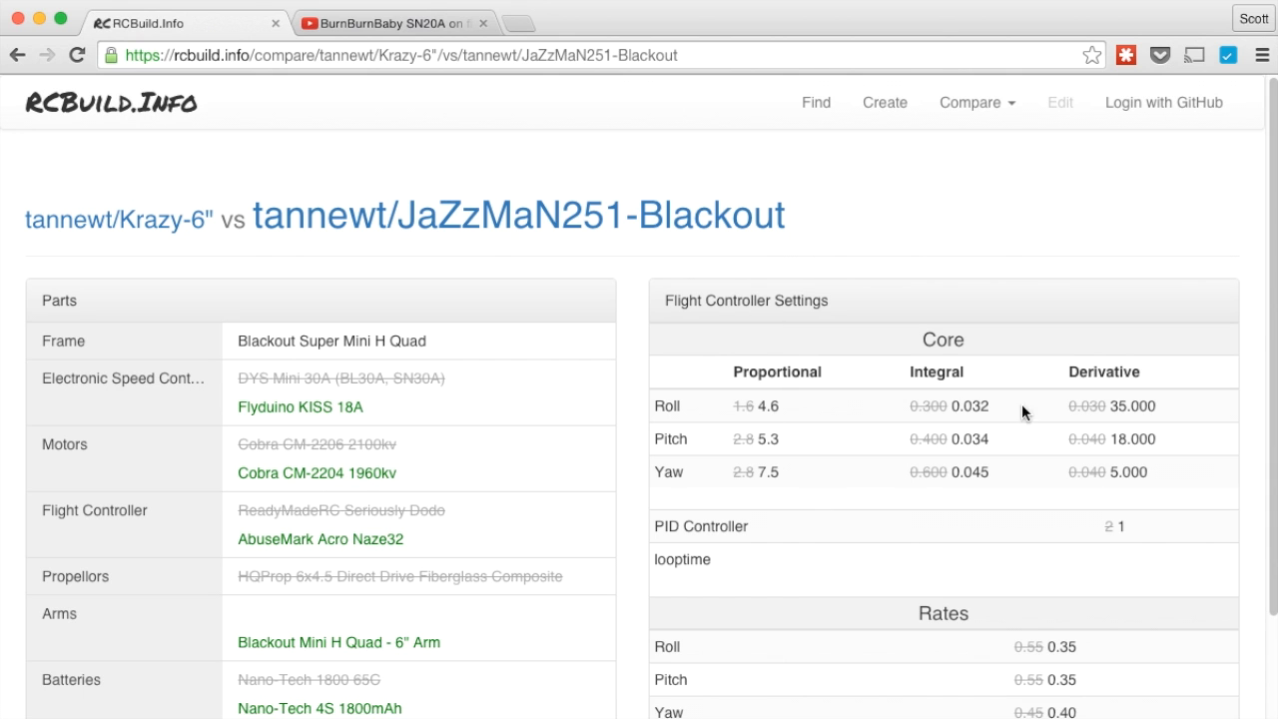
Open JaZzMaN251-Blackout, compare it with the Blackout build, then reload the page
{"action": "left_click", "coordinate": [446, 217]}
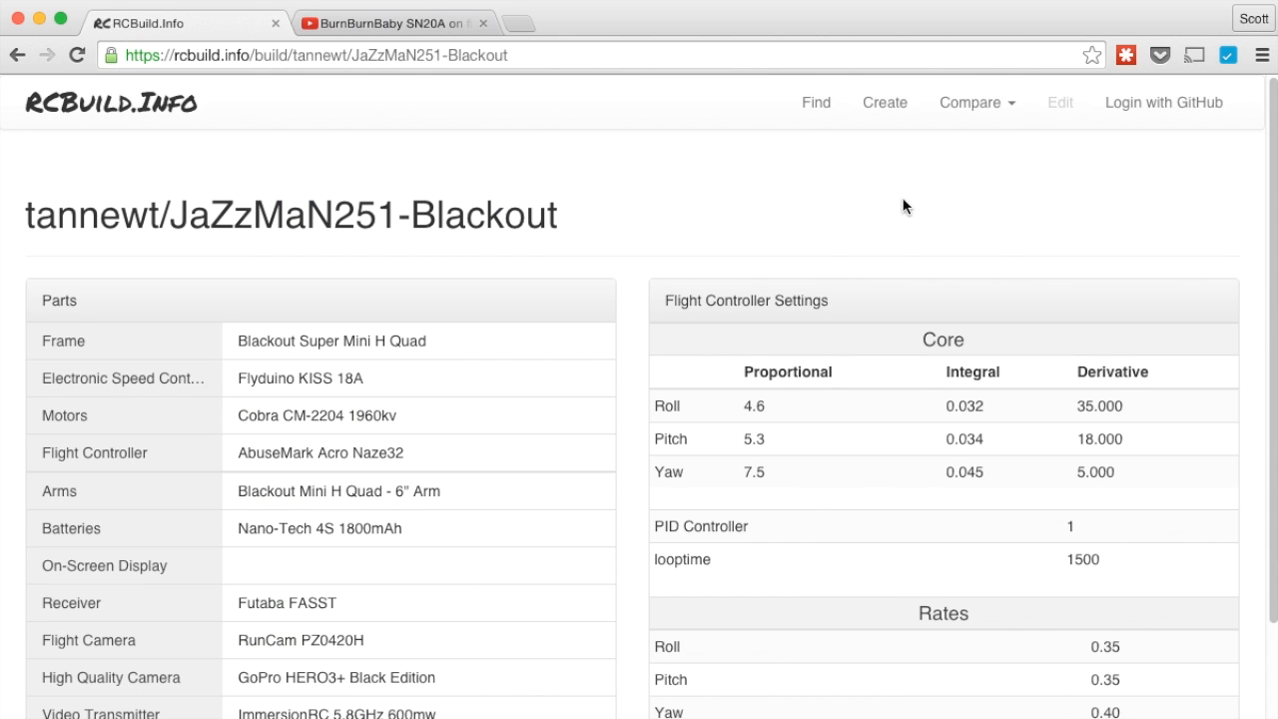
{"action": "left_click", "coordinate": [993, 108]}
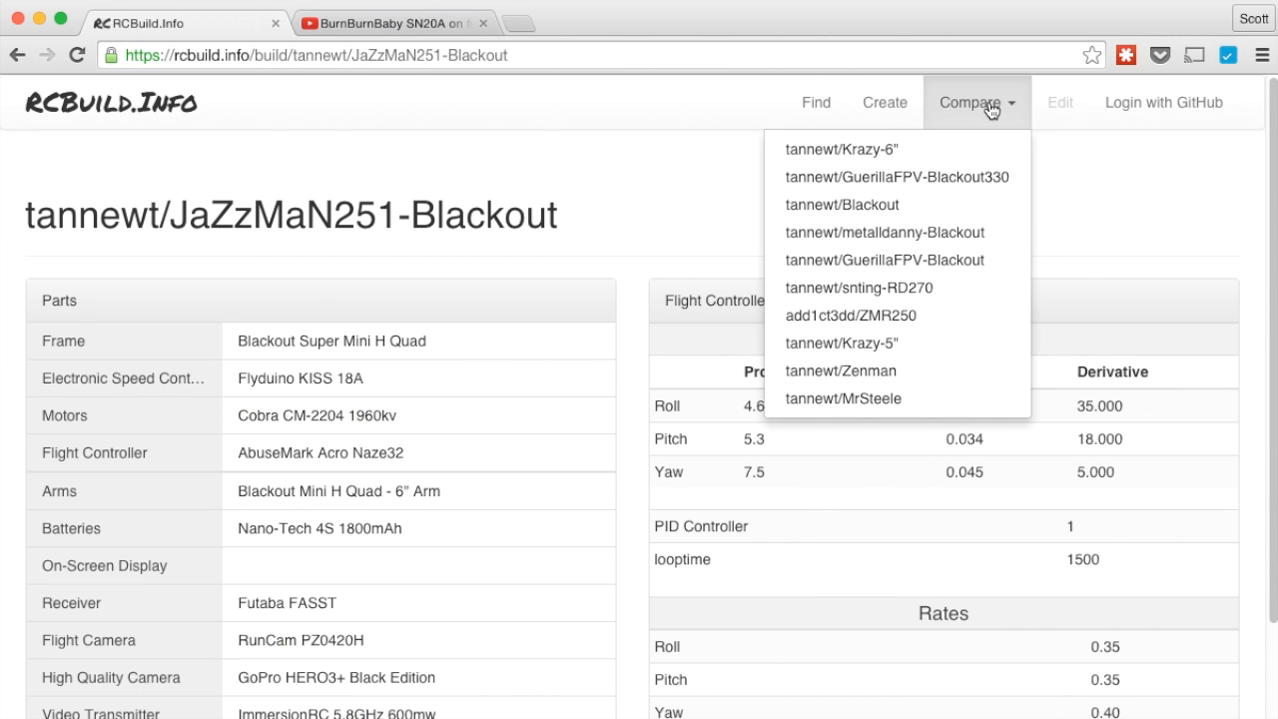
{"action": "left_click", "coordinate": [886, 204]}
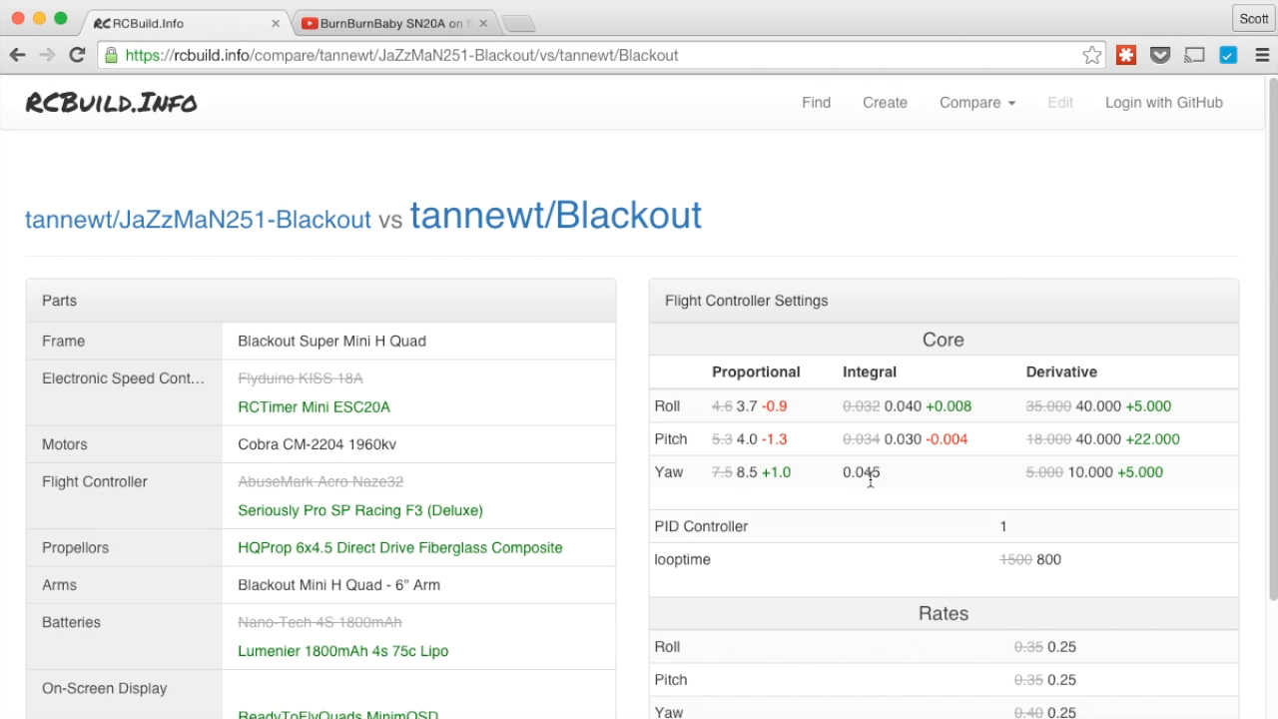
{"action": "scroll", "coordinate": [831, 474], "scroll_direction": "down", "scroll_amount": 2}
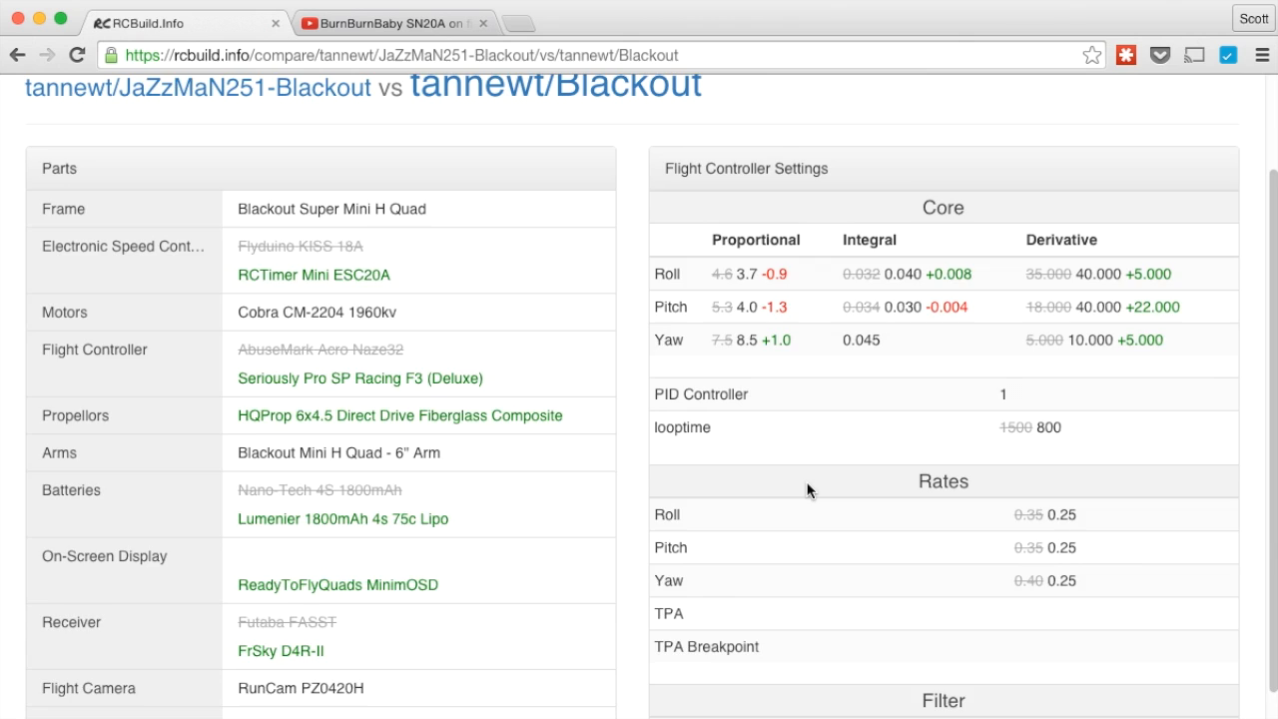
{"action": "scroll", "coordinate": [808, 489], "scroll_direction": "up", "scroll_amount": 2}
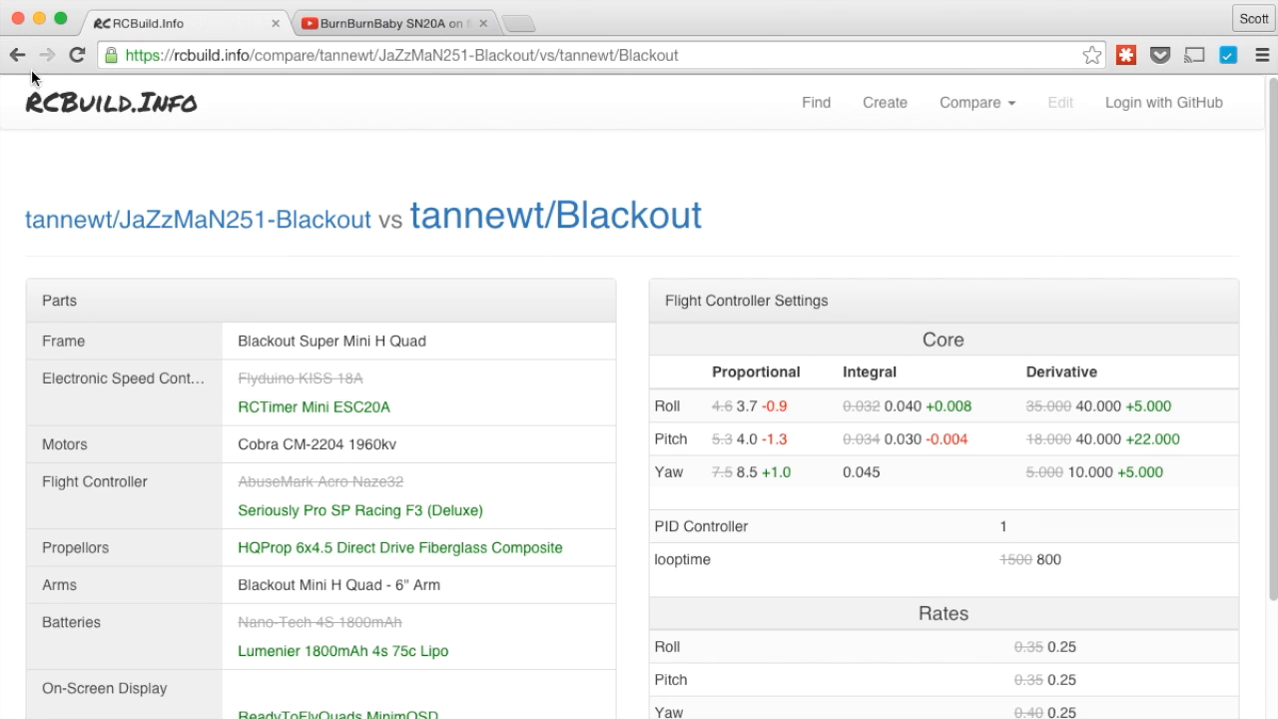
{"action": "left_click", "coordinate": [75, 55]}
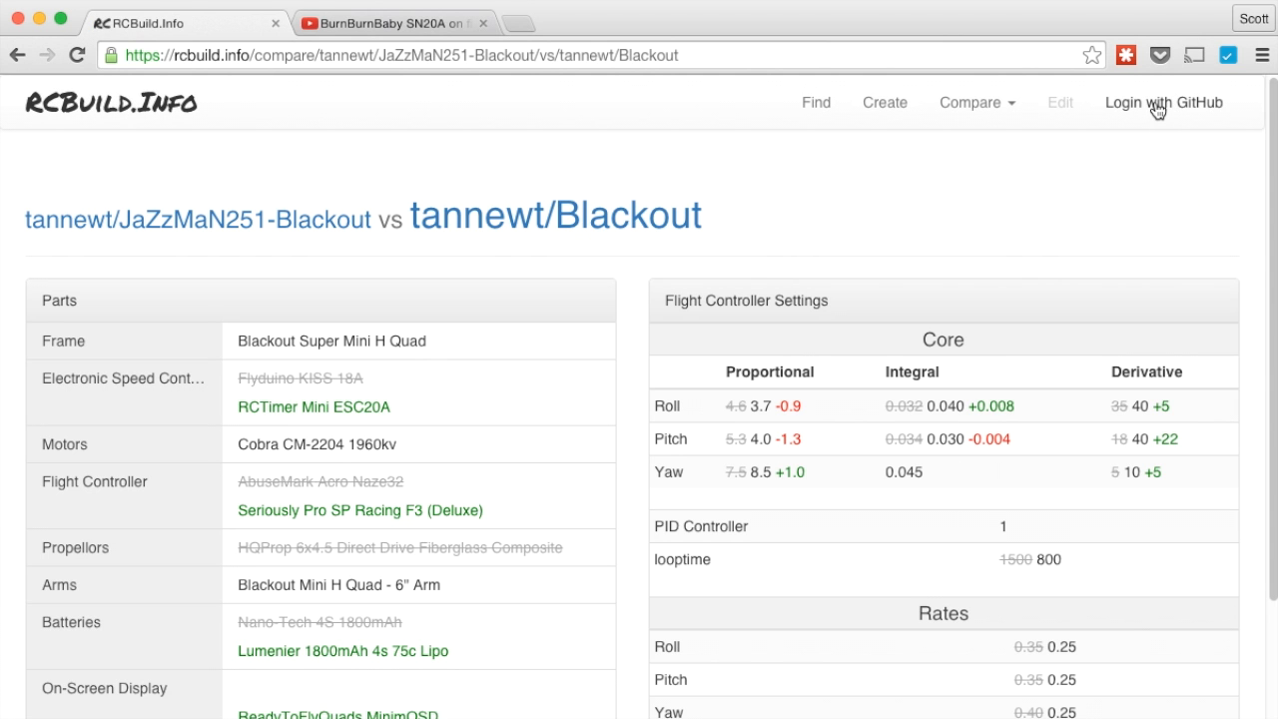
Log in with GitHub and open the My Builds list
{"action": "left_click", "coordinate": [1156, 110]}
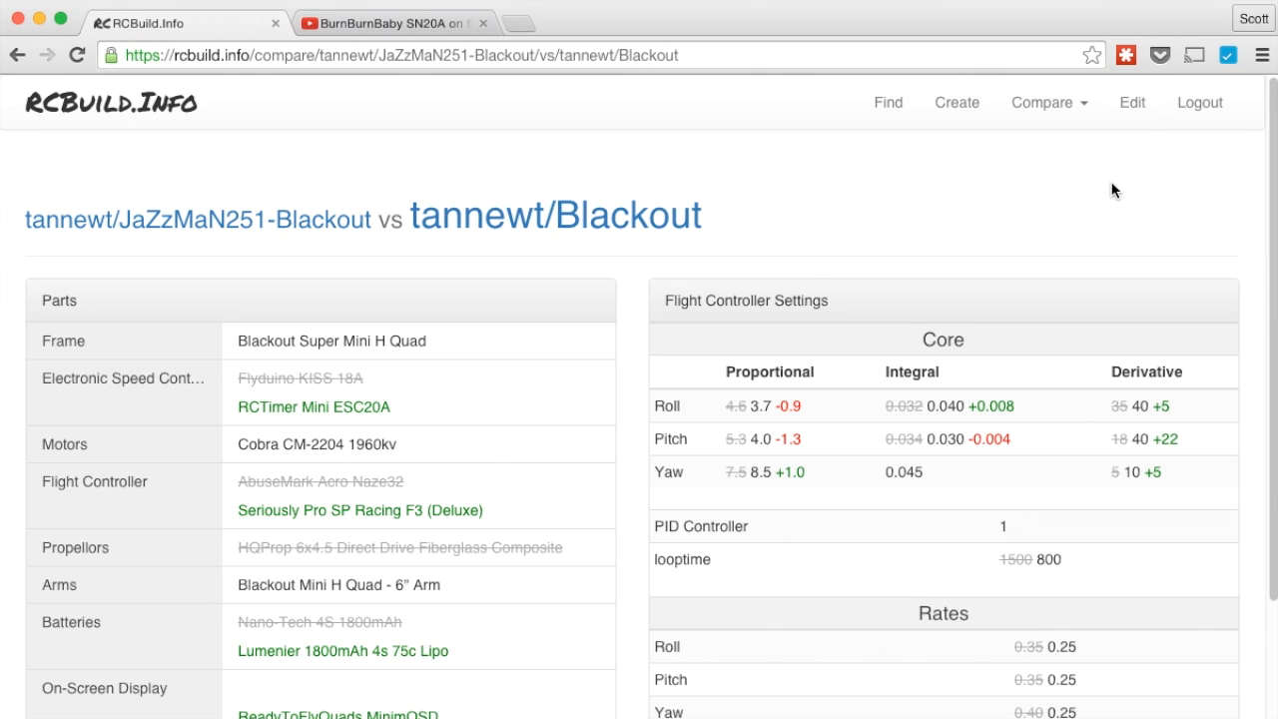
{"action": "left_click", "coordinate": [1081, 106]}
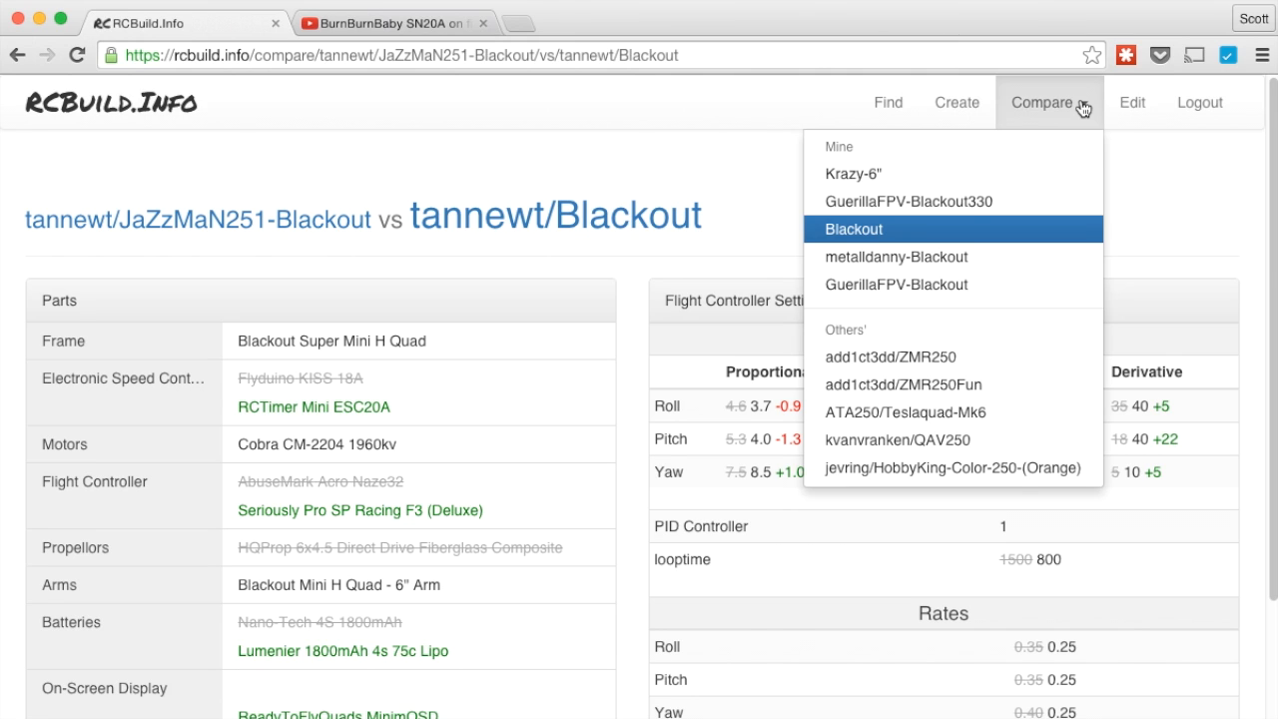
{"action": "left_click", "coordinate": [1132, 151]}
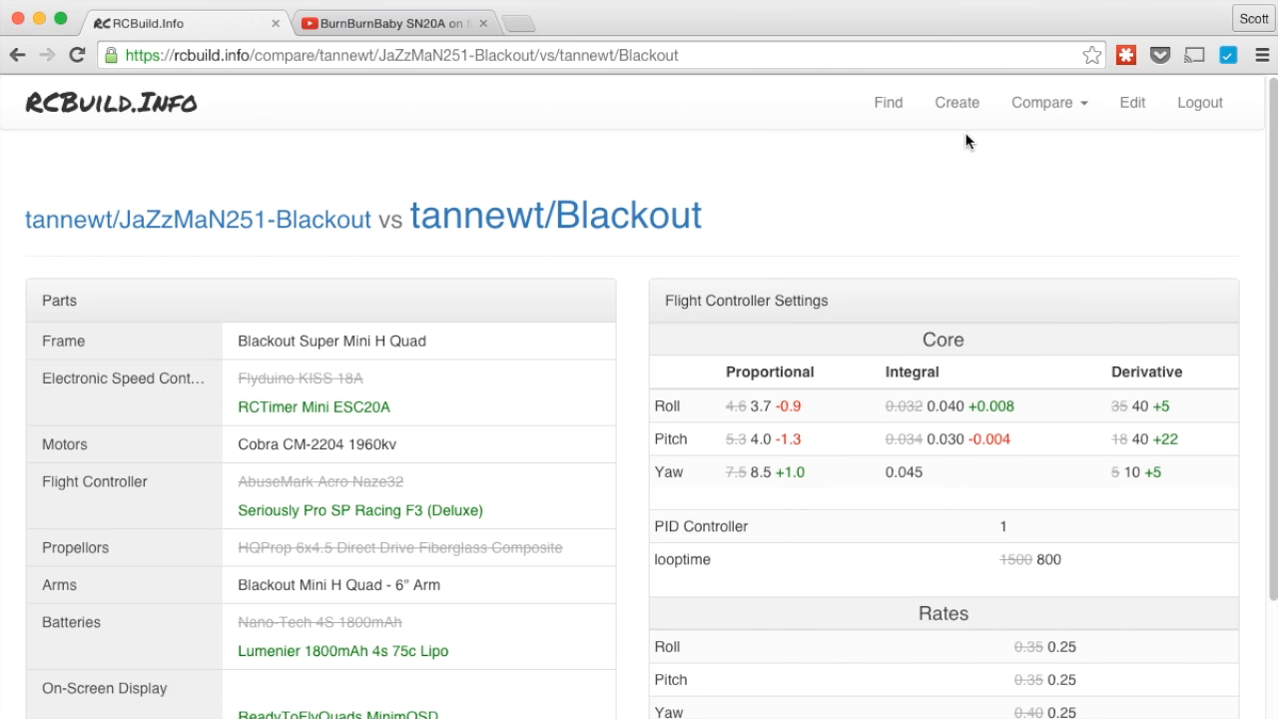
{"action": "left_click", "coordinate": [899, 116]}
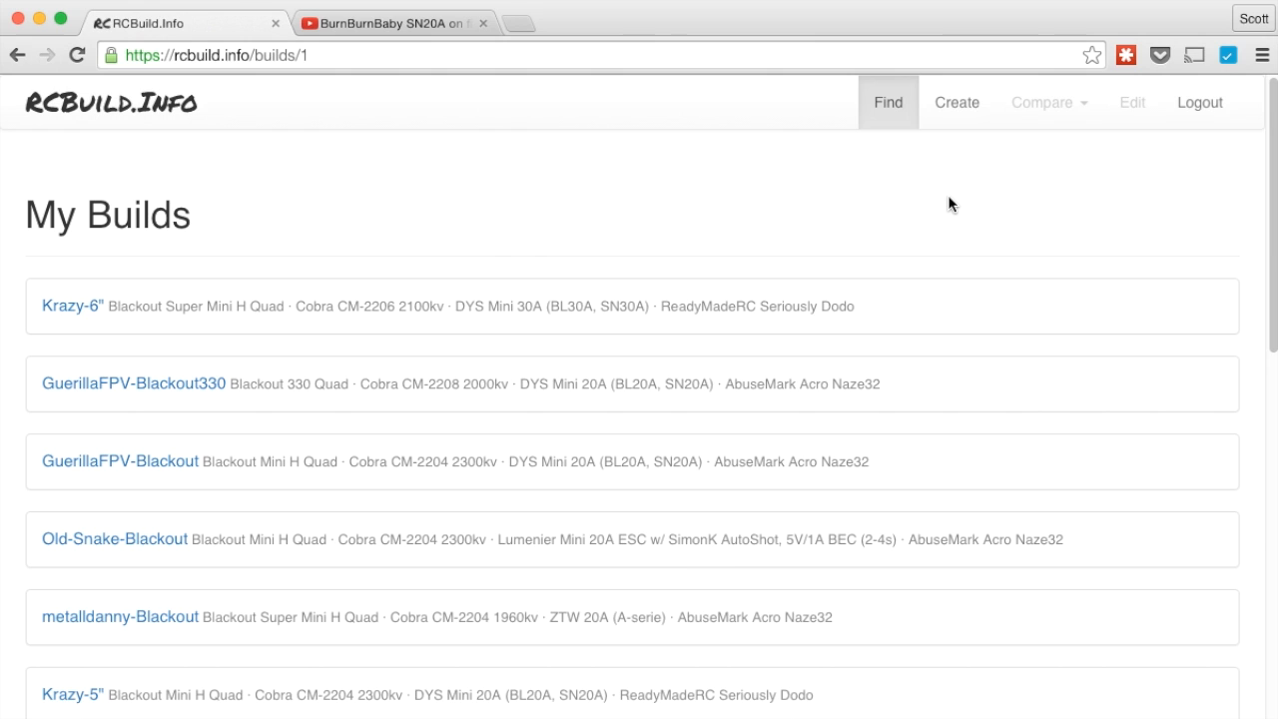
Start a new build named 'Artur-EVO250', checking the BurnBurnBaby reference video for parts
{"action": "left_click", "coordinate": [955, 112]}
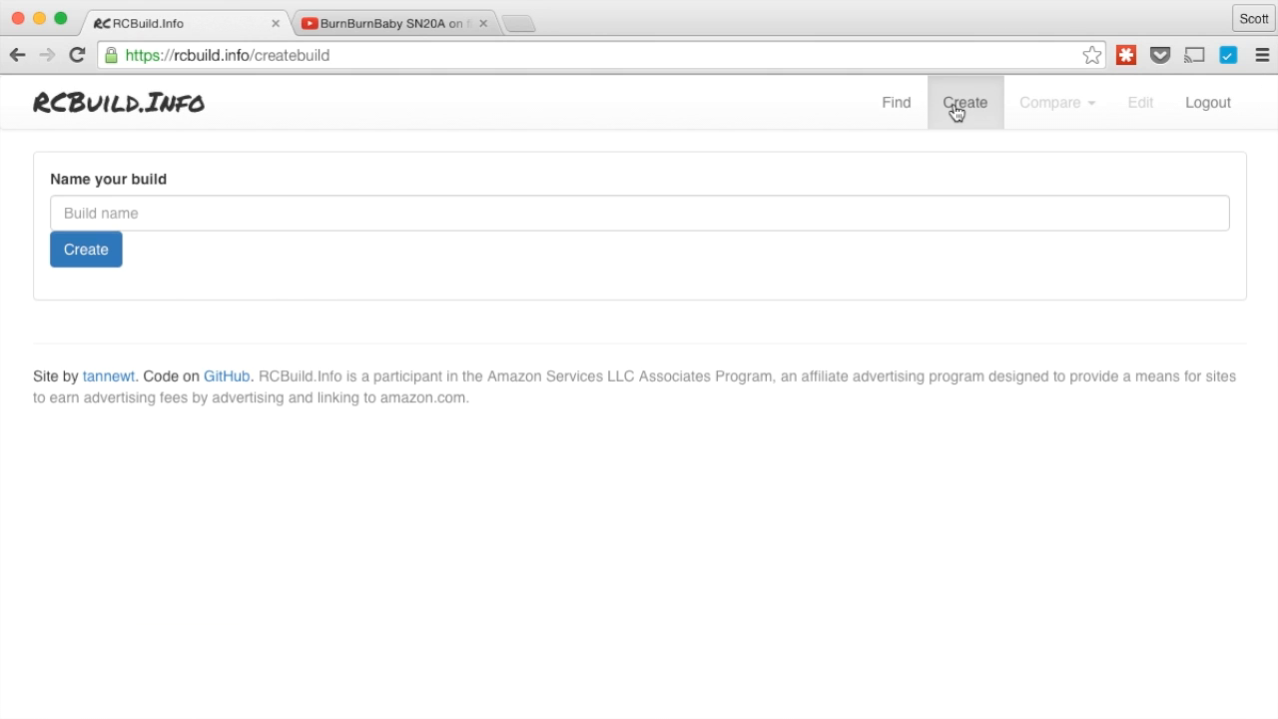
{"action": "left_click", "coordinate": [557, 215]}
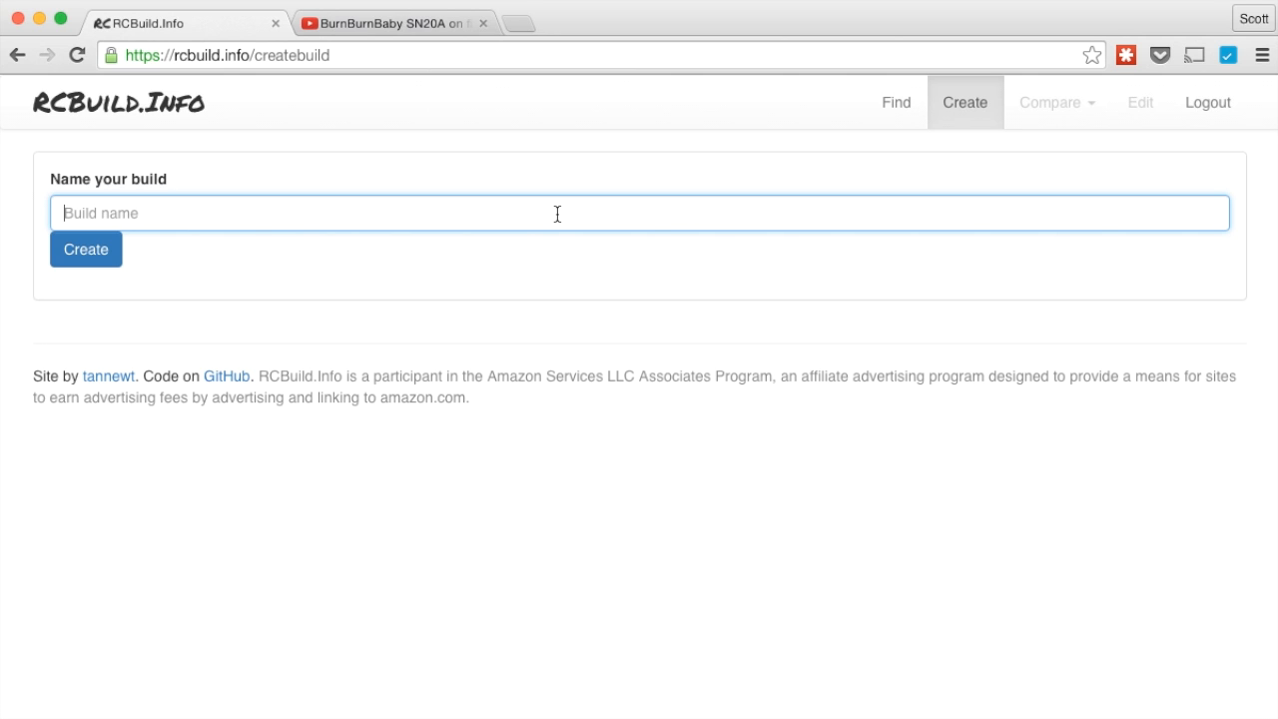
{"action": "type", "text": "Artur-EVO250"}
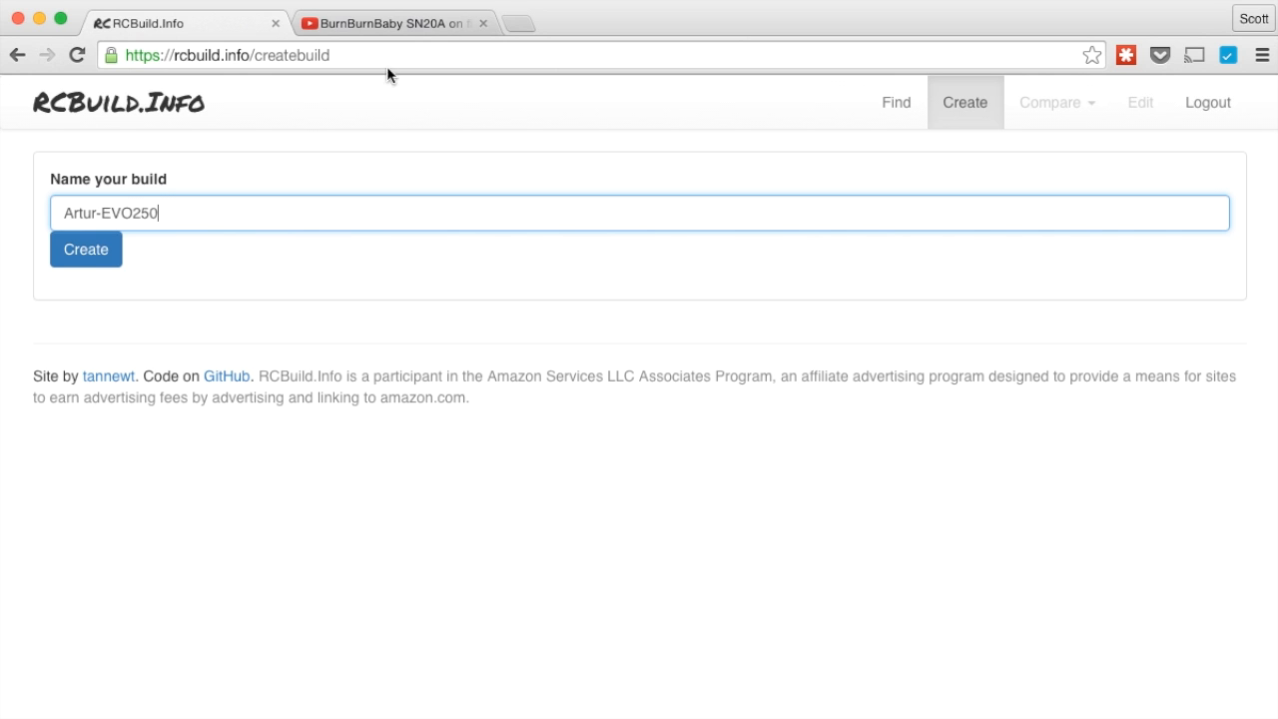
{"action": "left_click", "coordinate": [386, 27]}
{"action": "scroll", "coordinate": [380, 460], "scroll_direction": "up", "scroll_amount": 3}
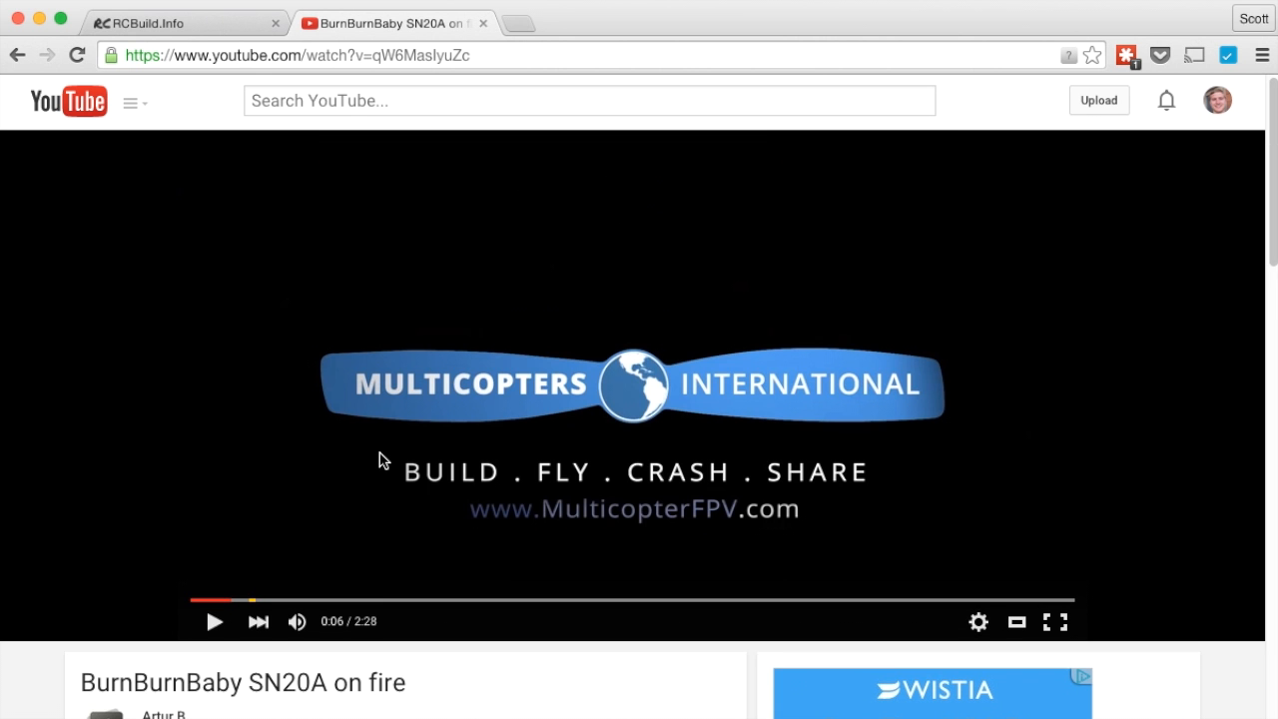
{"action": "scroll", "coordinate": [380, 460], "scroll_direction": "down", "scroll_amount": 2}
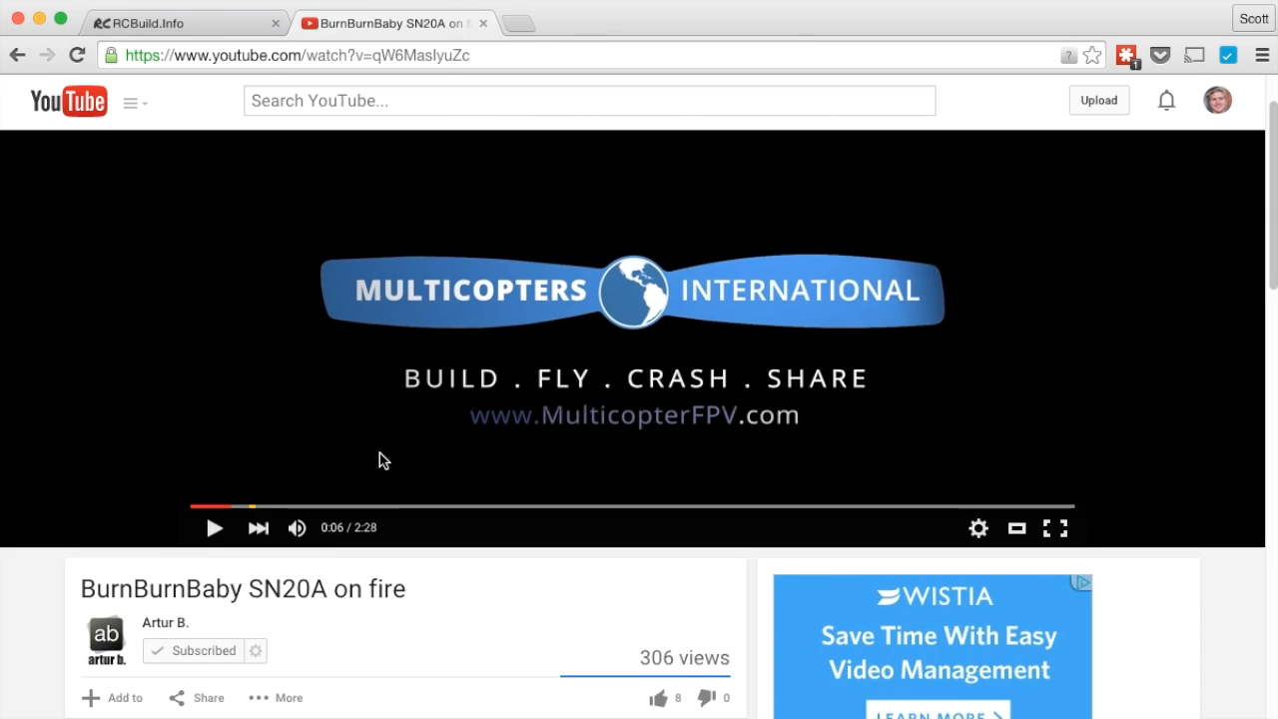
{"action": "left_click", "coordinate": [157, 27]}
Create and confirm the Artur-EVO250 build, entering EVO250 as its frame
{"action": "left_click", "coordinate": [75, 256]}
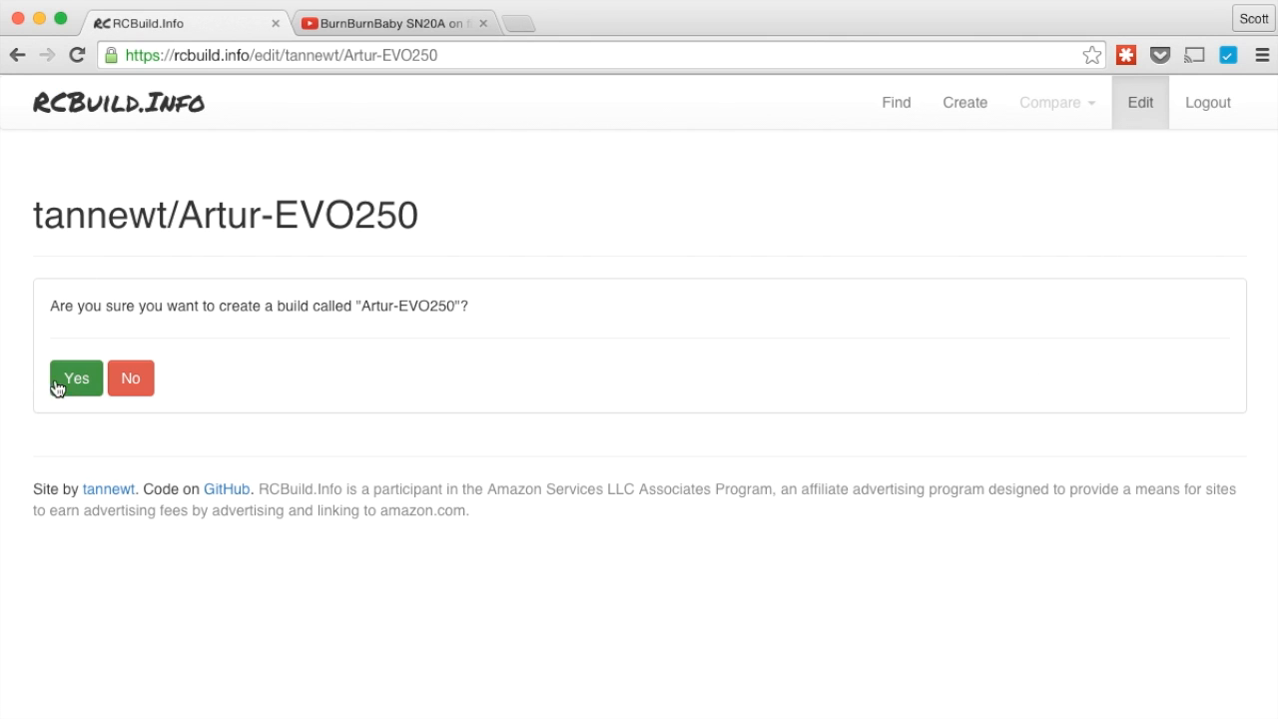
{"action": "left_click", "coordinate": [66, 390]}
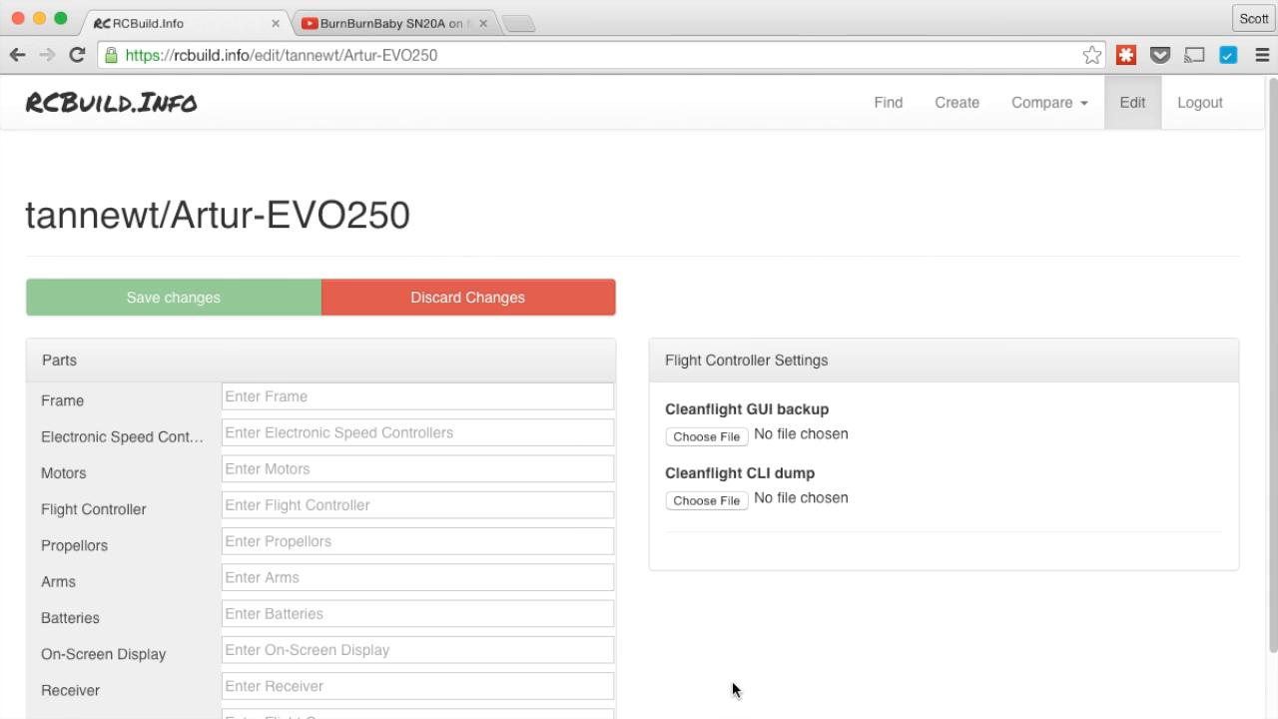
{"action": "scroll", "coordinate": [730, 690], "scroll_direction": "down", "scroll_amount": 3}
{"action": "scroll", "coordinate": [730, 662], "scroll_direction": "up", "scroll_amount": 1}
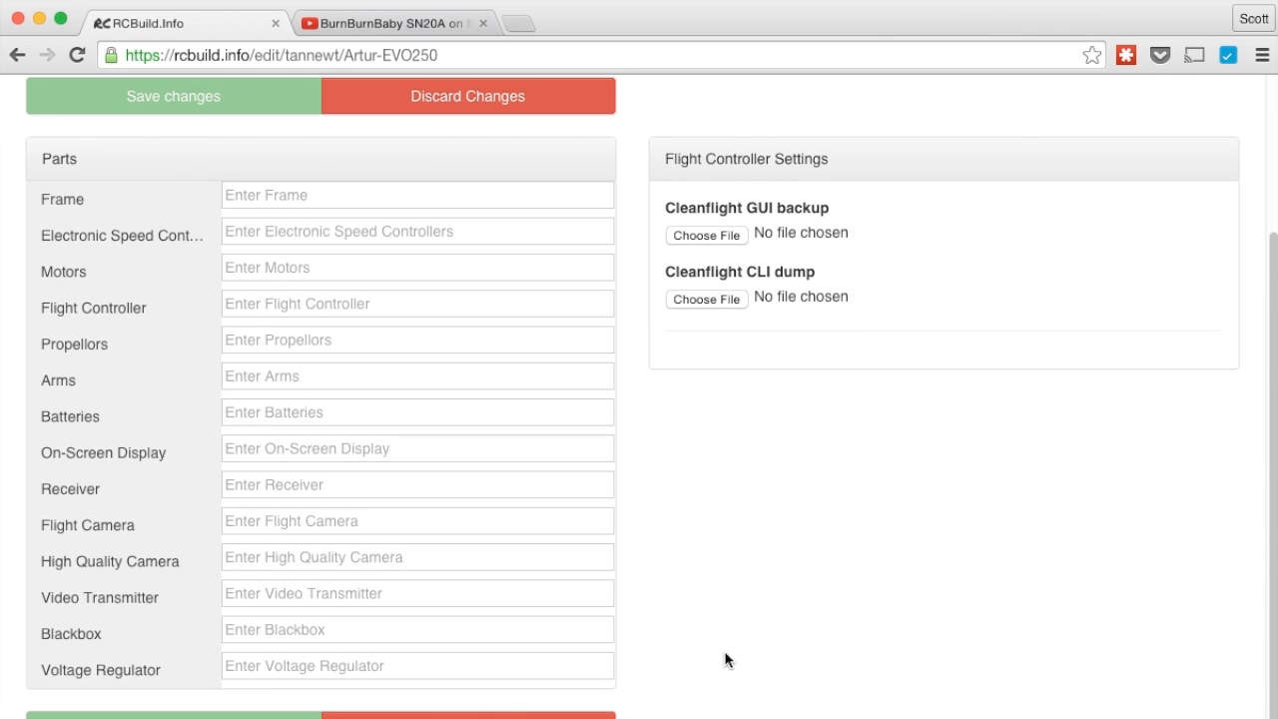
{"action": "left_click", "coordinate": [301, 189]}
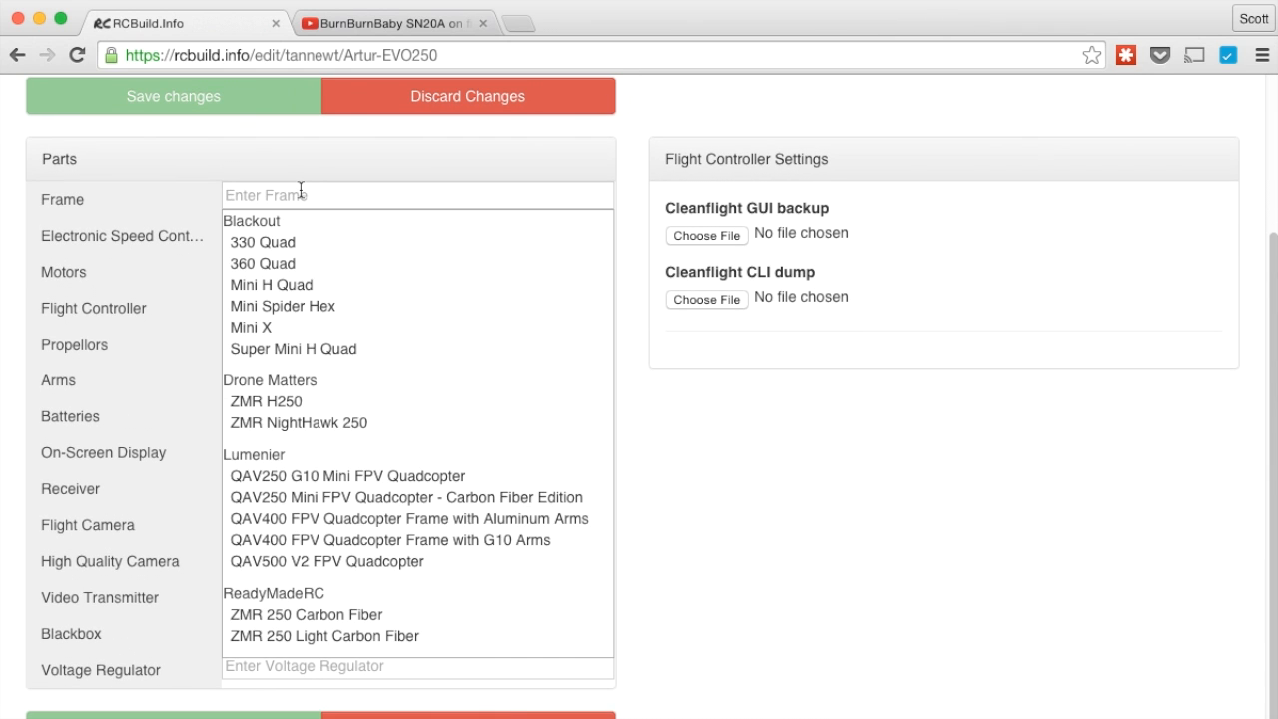
{"action": "type", "text": "EVO"}
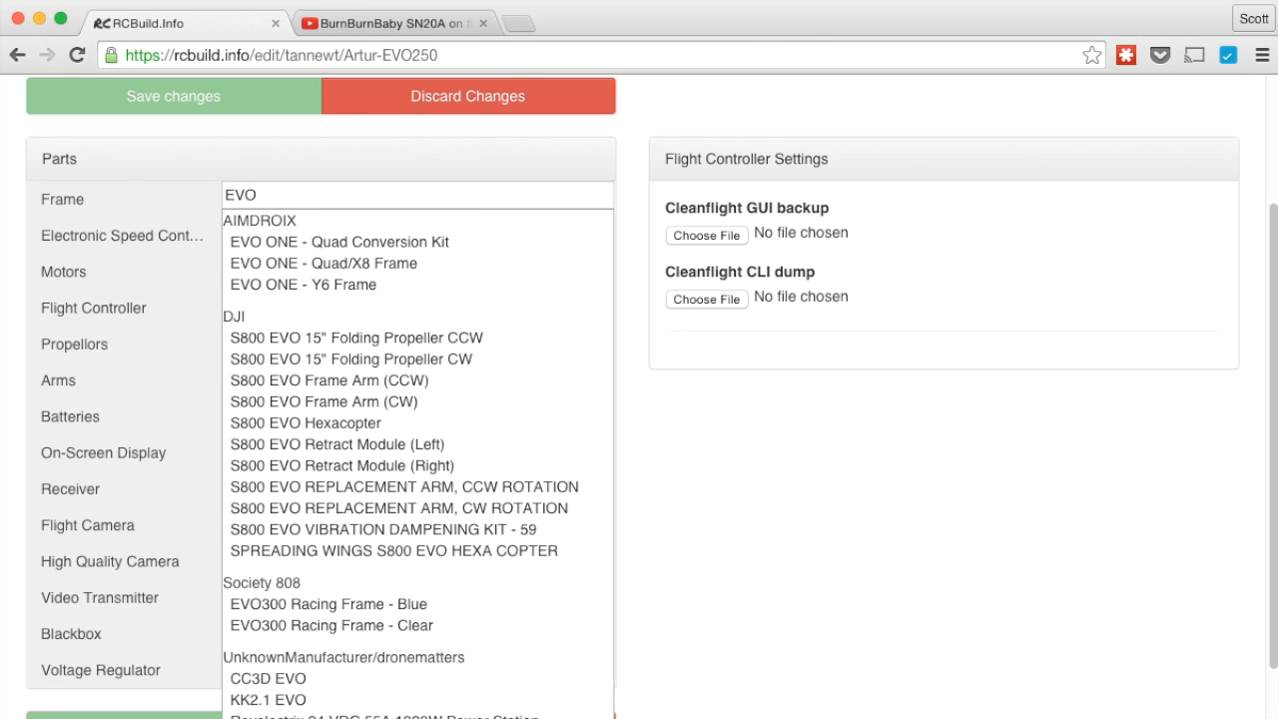
{"action": "type", "text": "250"}
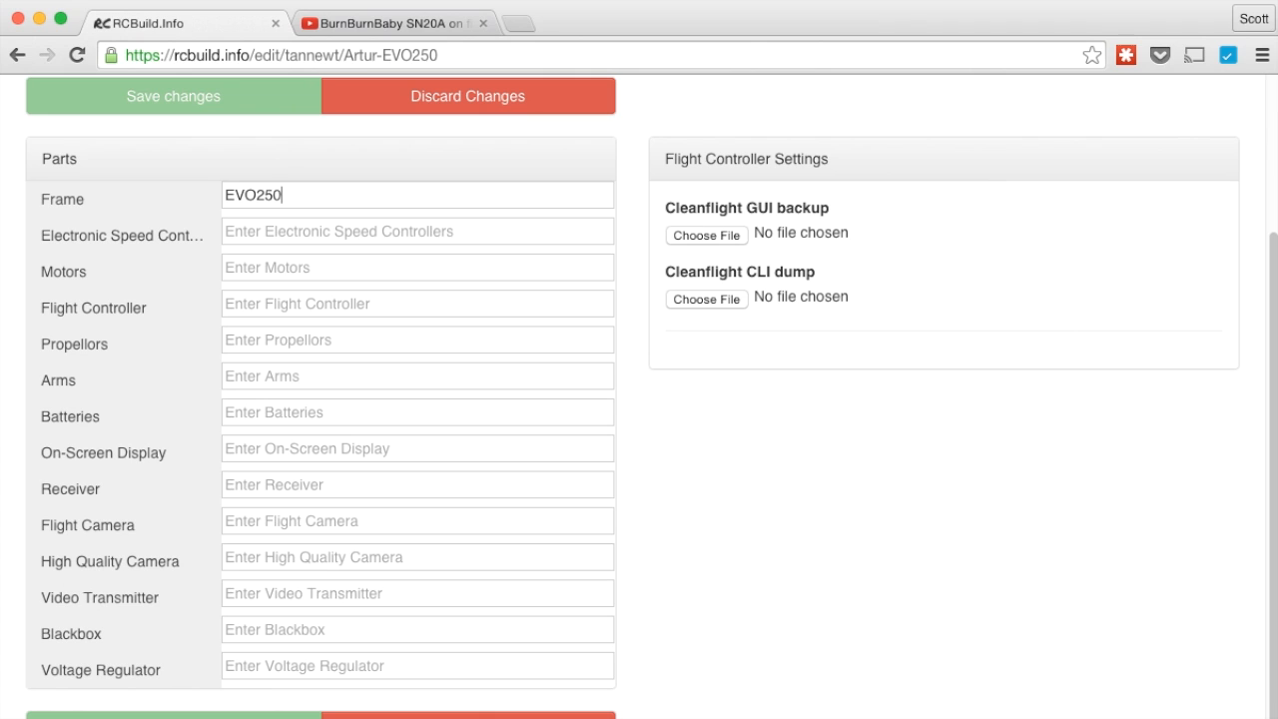
Choose DYS Mini 20A ESCs, Cobra CM-2204 1960kv motors and AbuseMark Acro Naze32 flight controller
{"action": "left_click", "coordinate": [291, 241]}
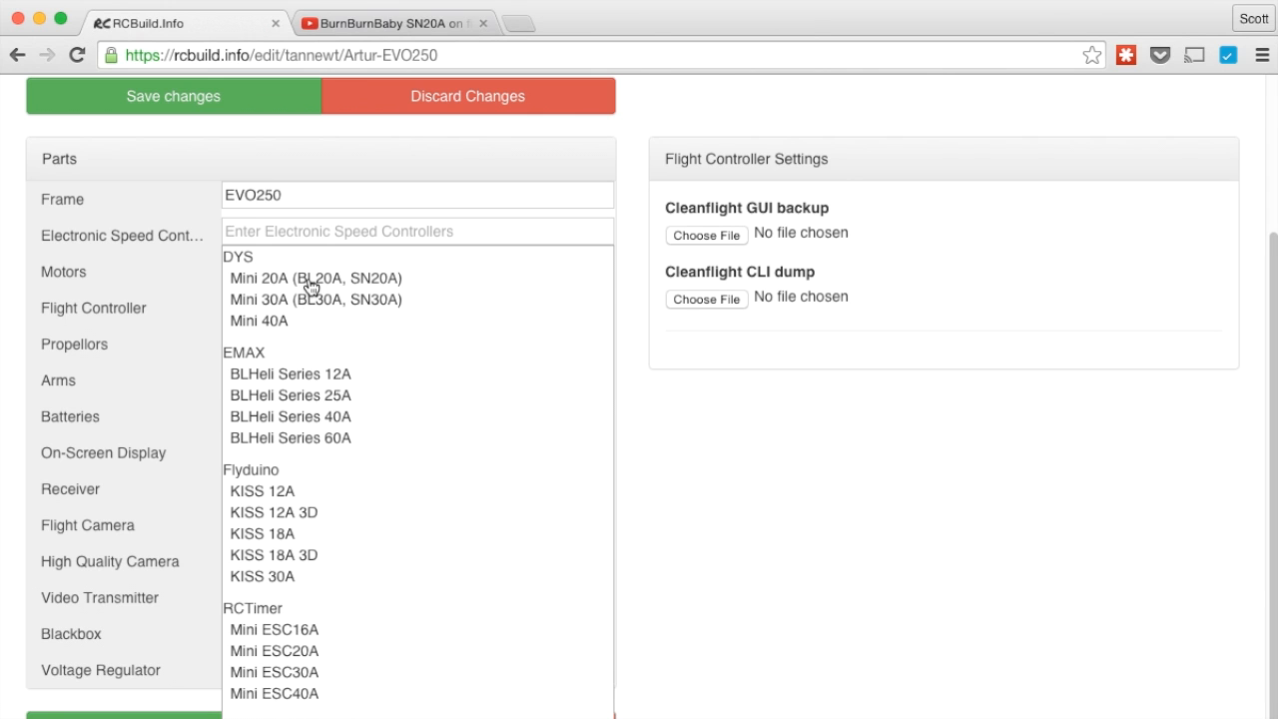
{"action": "left_click", "coordinate": [311, 287]}
{"action": "left_click", "coordinate": [310, 270]}
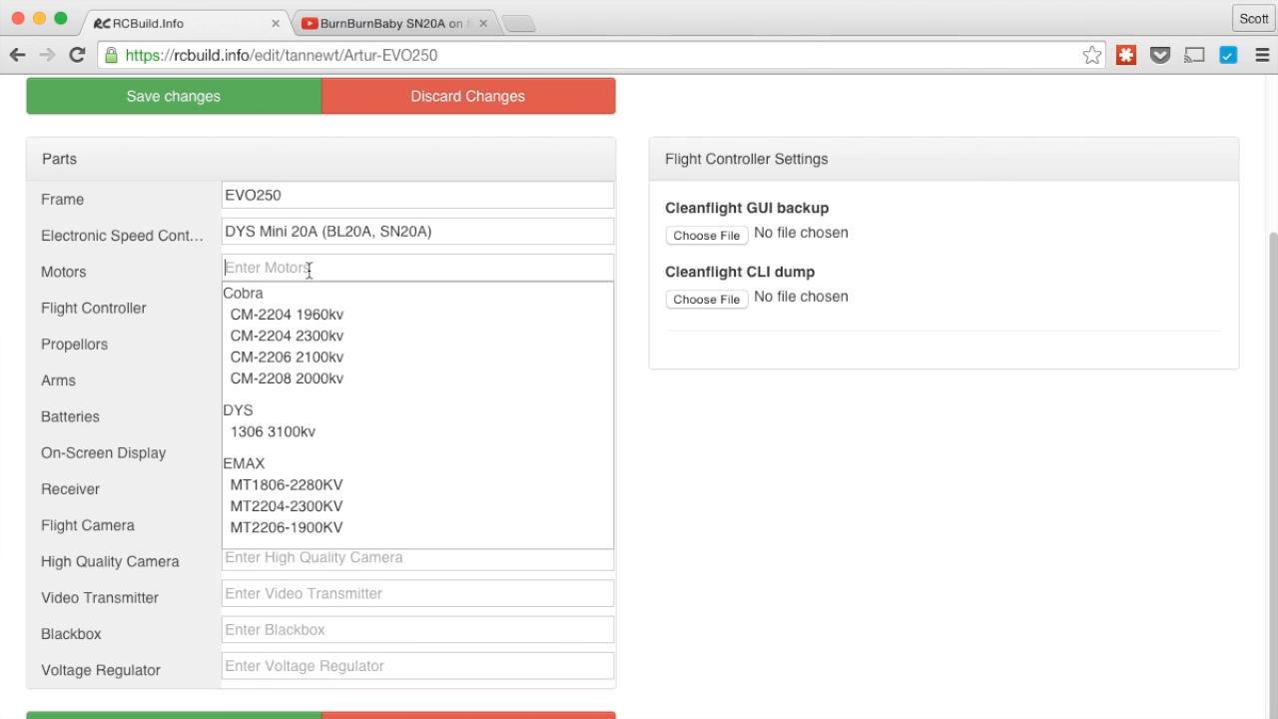
{"action": "left_click", "coordinate": [314, 316]}
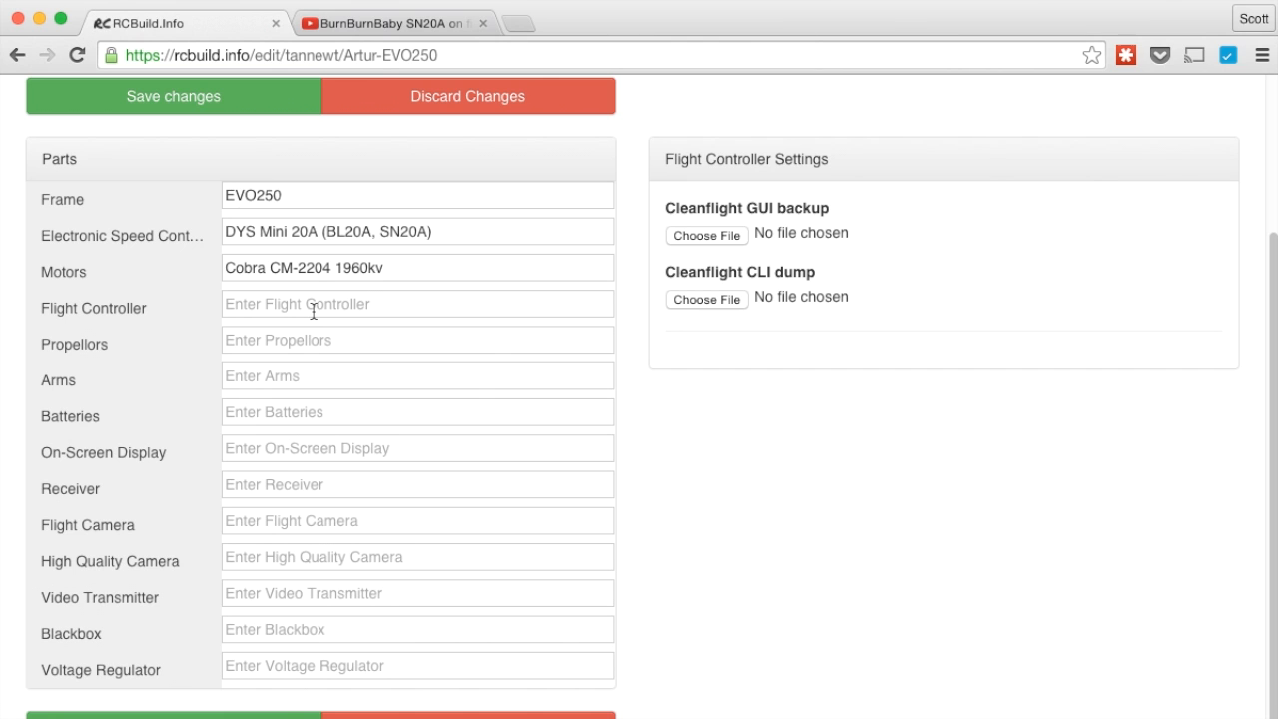
{"action": "left_click", "coordinate": [313, 311]}
{"action": "left_click", "coordinate": [308, 354]}
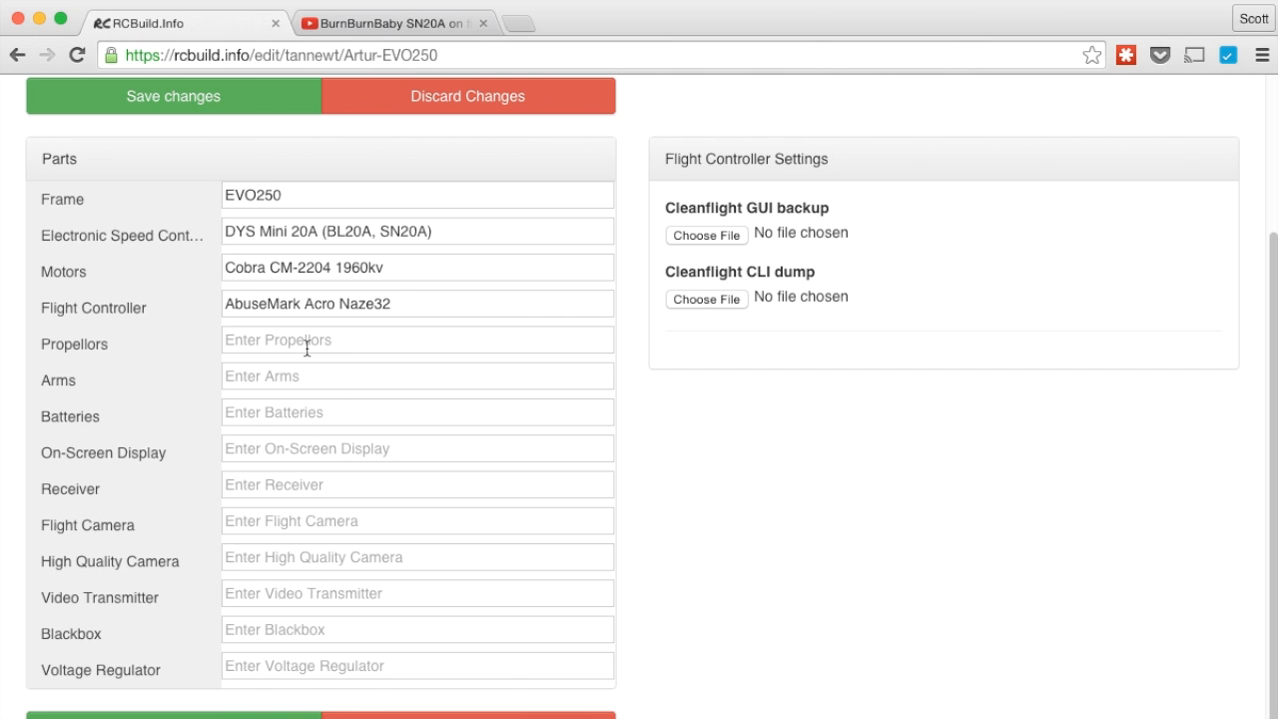
Add HQProp 6x4.5 Direct Drive and 5x4.5 Bullnose fiberglass composite propellers
{"action": "left_click", "coordinate": [306, 349]}
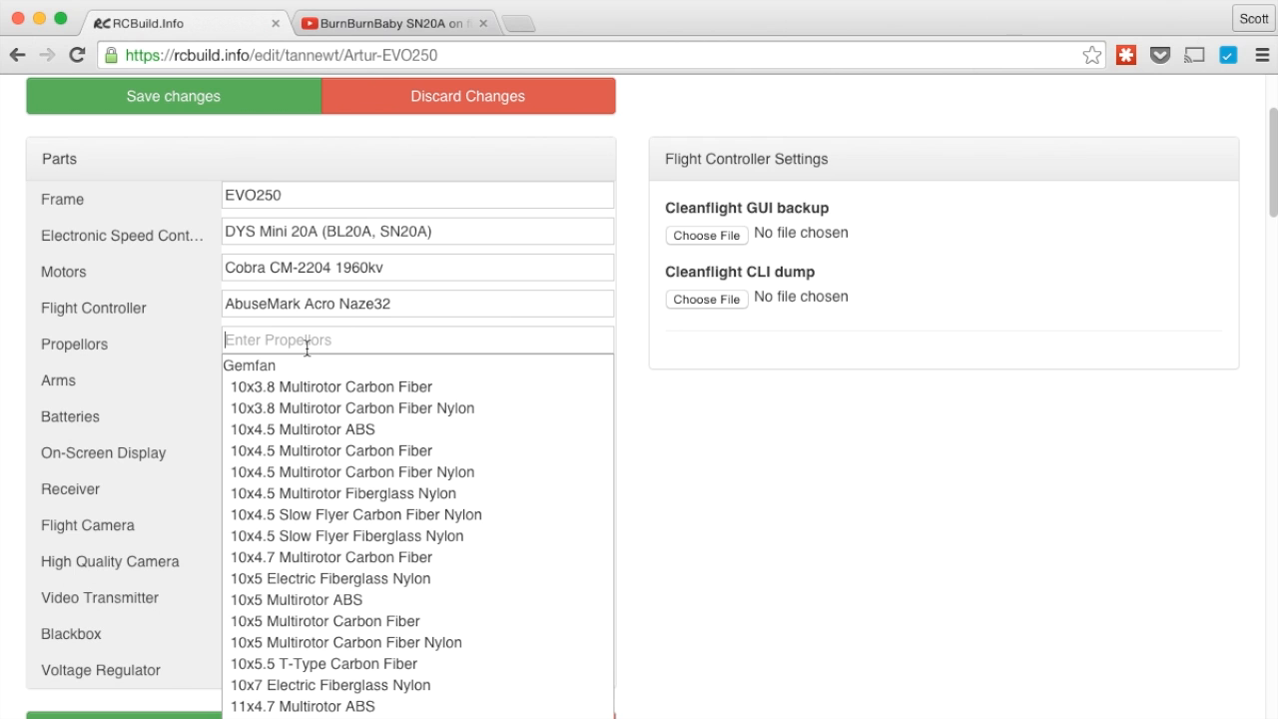
{"action": "type", "text": "6x"}
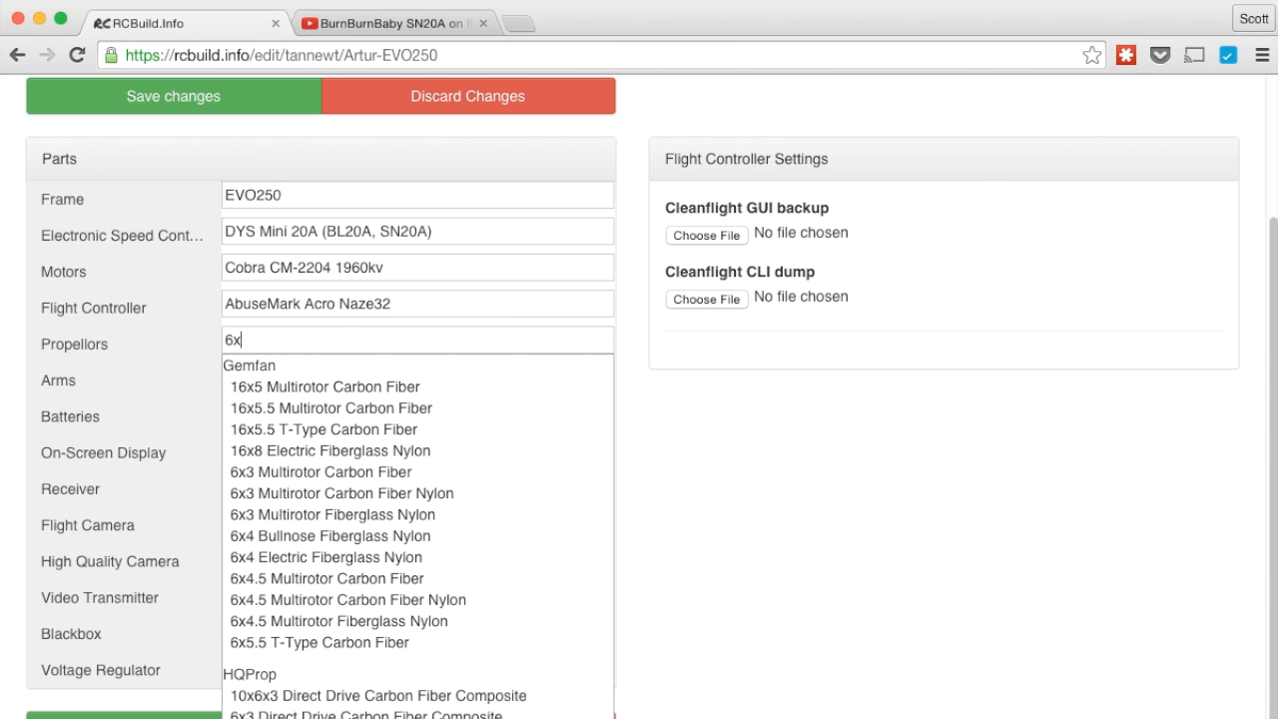
{"action": "type", "text": "4.5"}
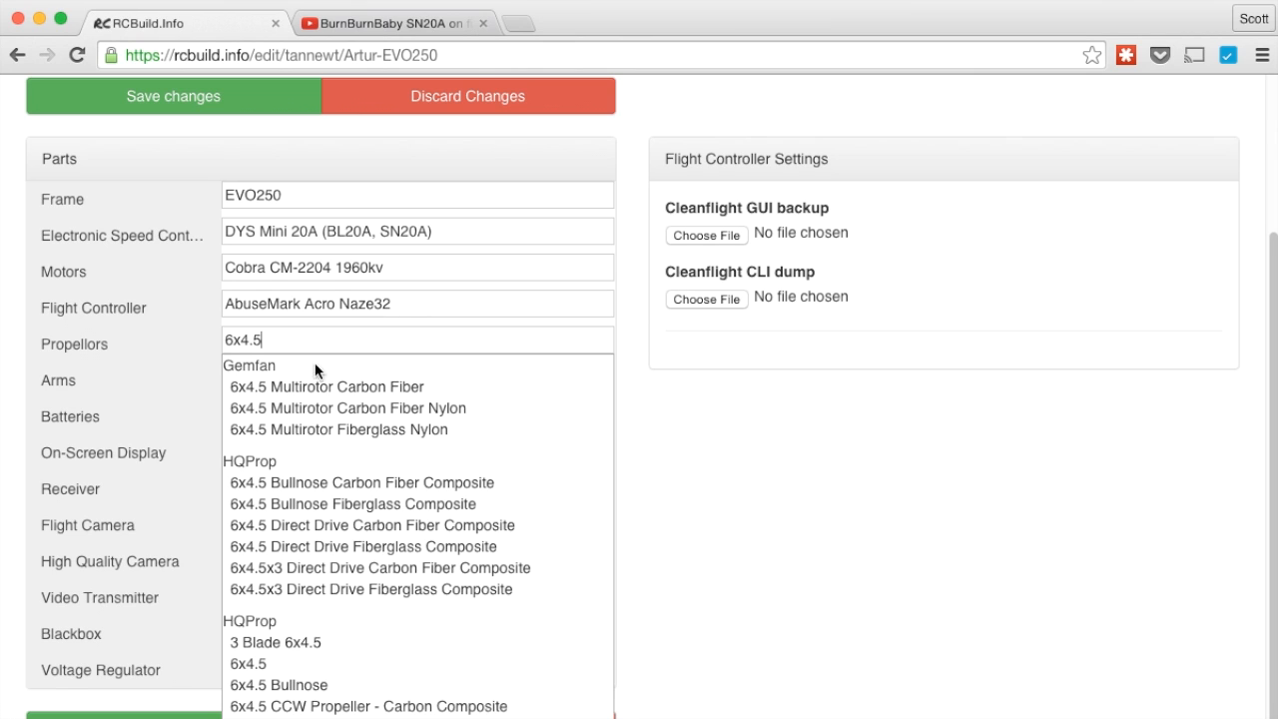
{"action": "left_click", "coordinate": [298, 547]}
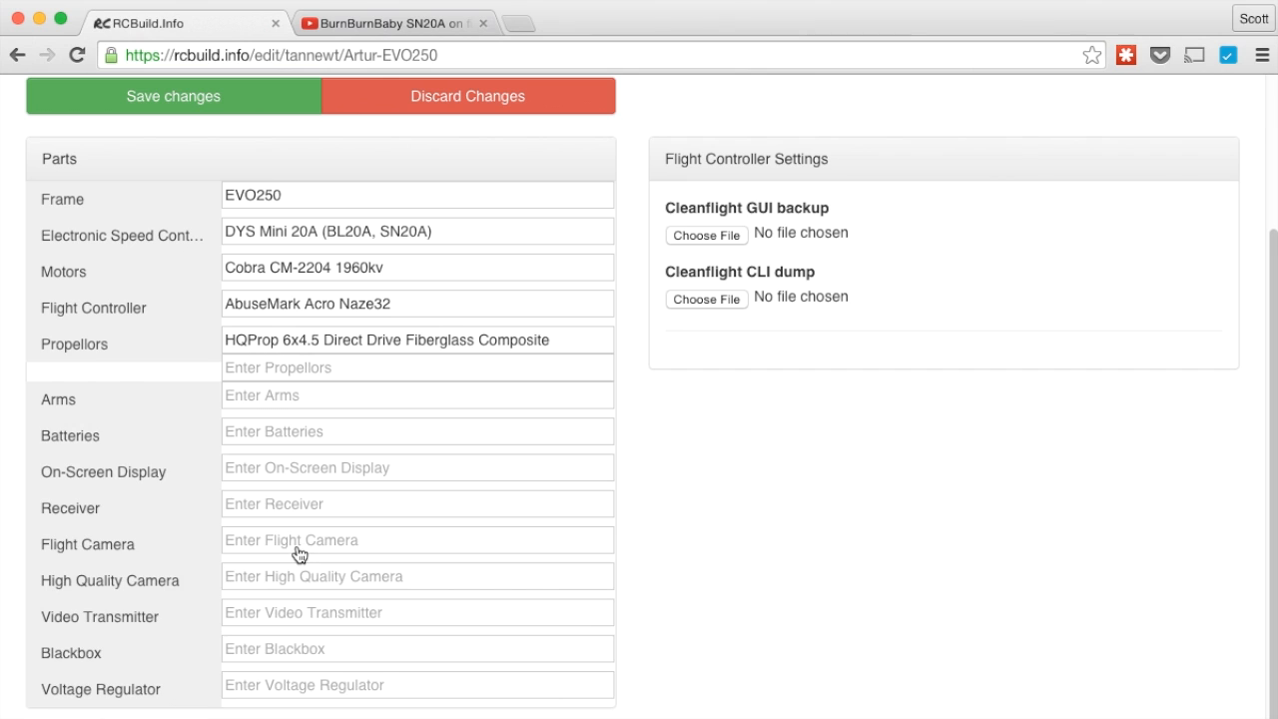
{"action": "left_click", "coordinate": [330, 368]}
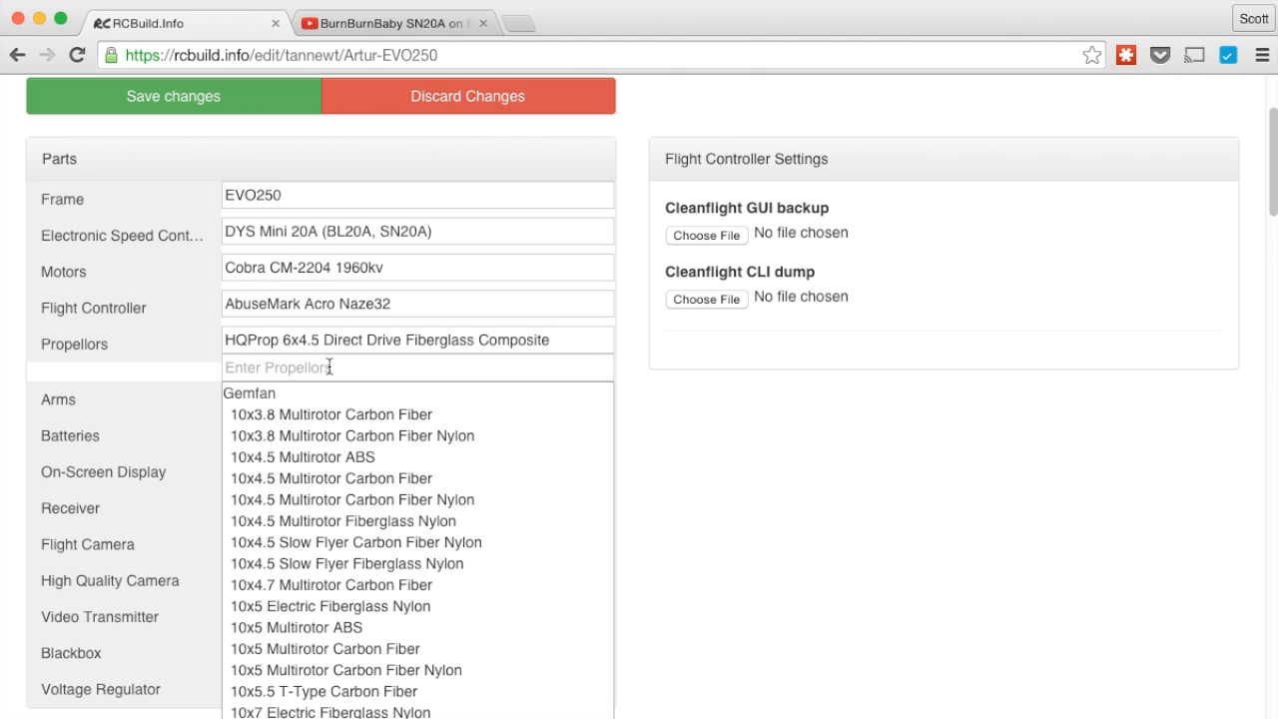
{"action": "type", "text": "5x"}
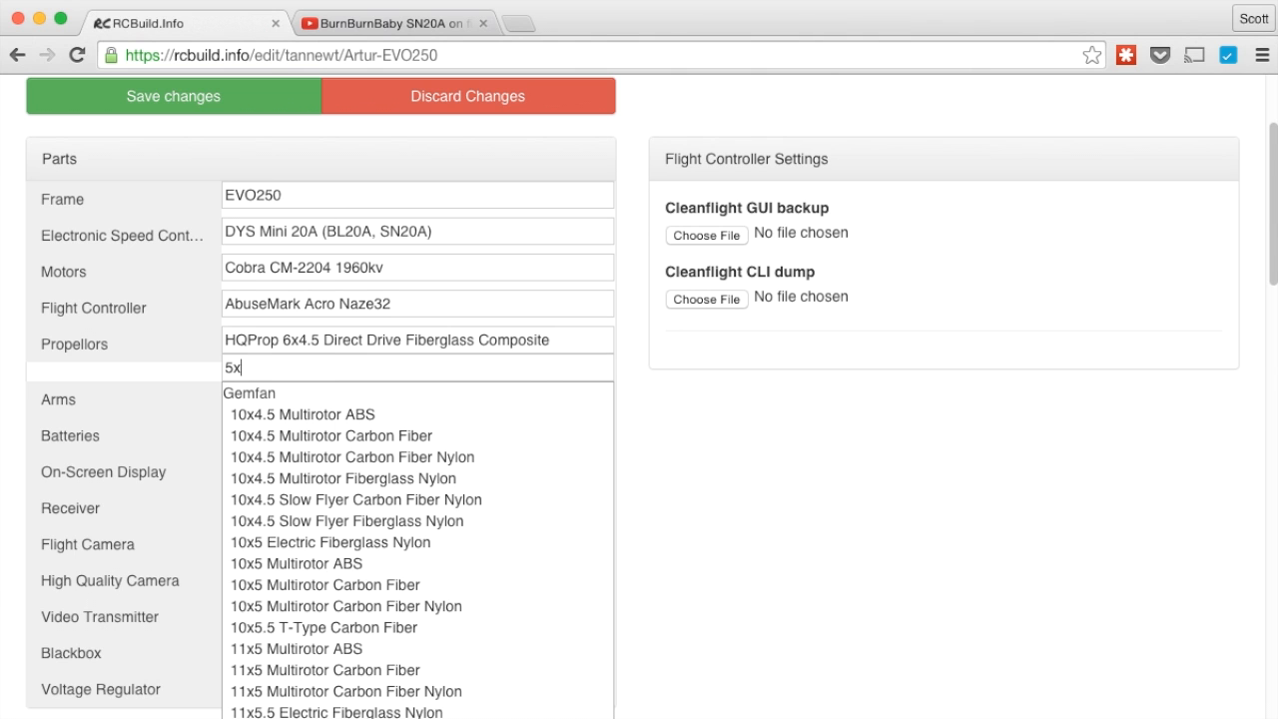
{"action": "type", "text": "4.5"}
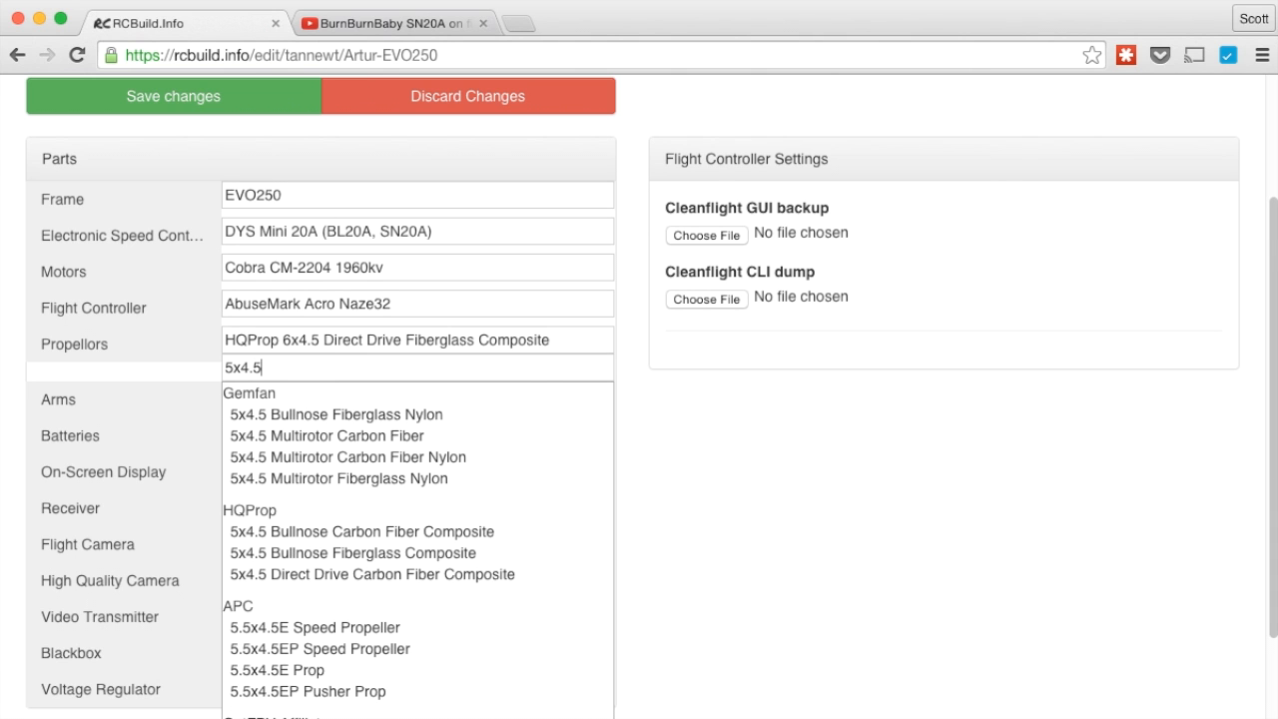
{"action": "left_click", "coordinate": [353, 555]}
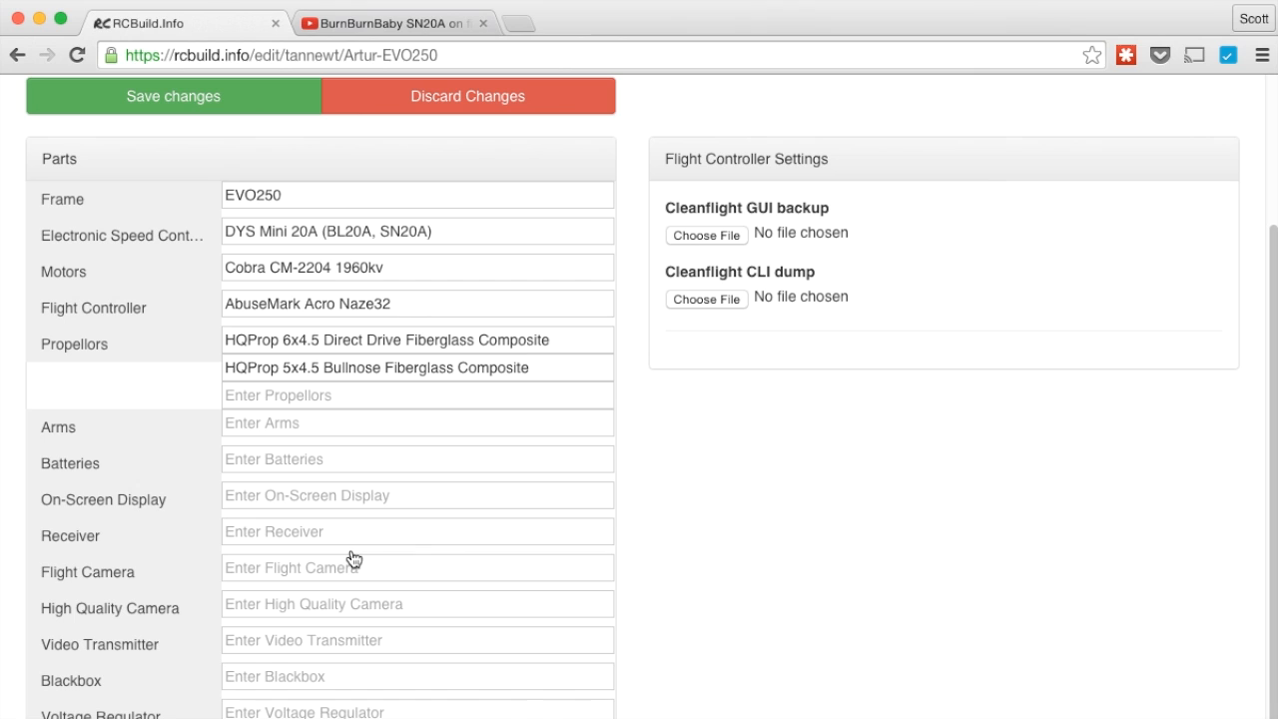
{"action": "left_click", "coordinate": [291, 464]}
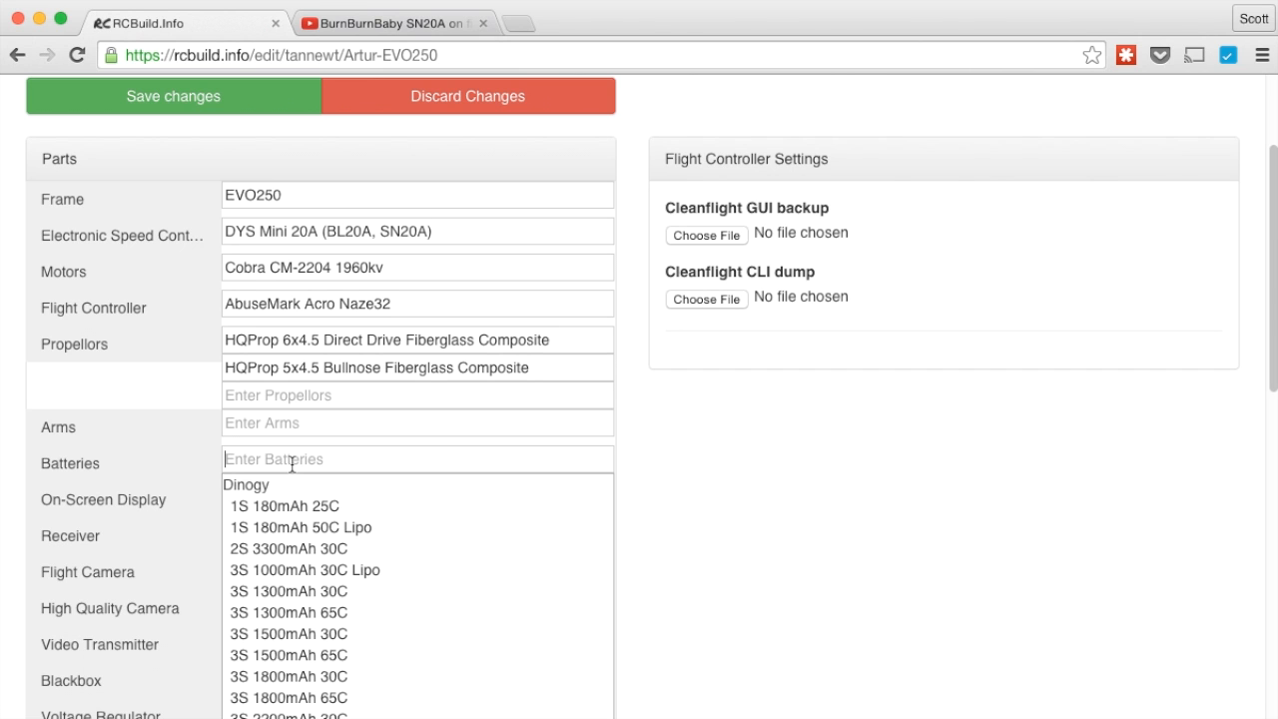
Pick the Turnigy Nano-Tech 3S 1300mAh 45-90C pack, then type Turnigy Nano-Tech 4S 1800mAh 65C as a second battery
{"action": "type", "text": "Nano"}
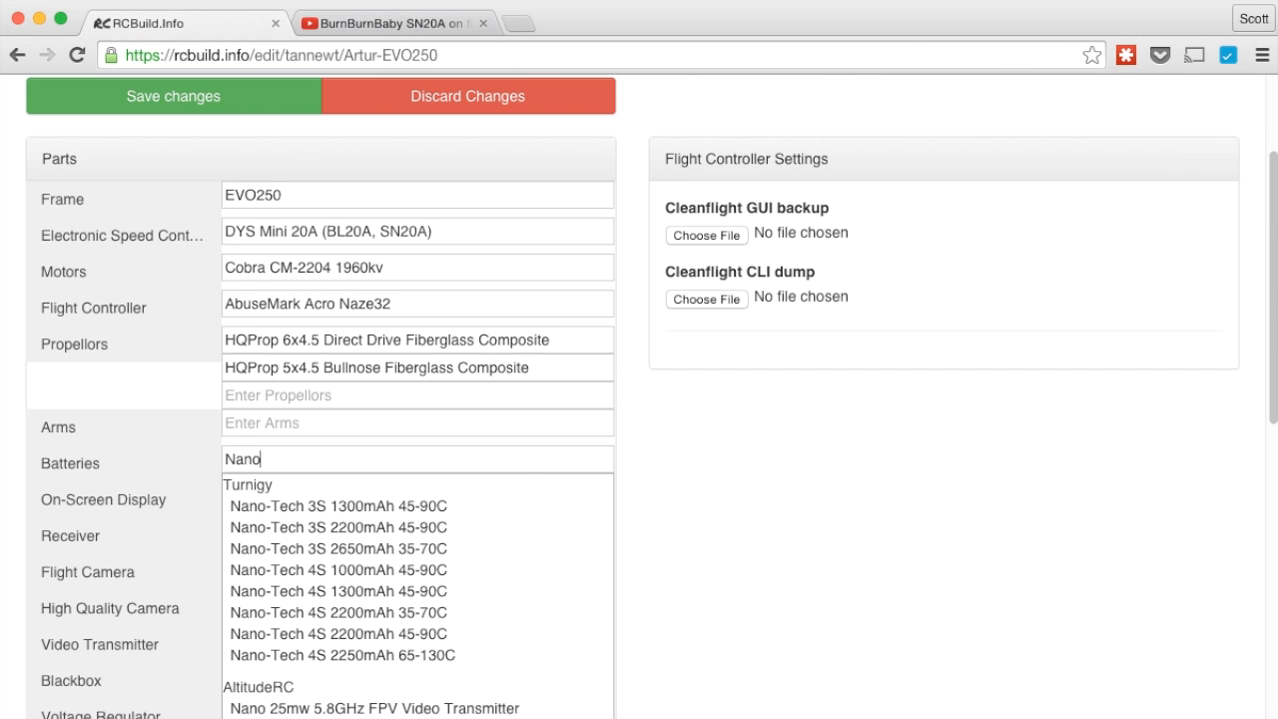
{"action": "type", "text": "-Tec"}
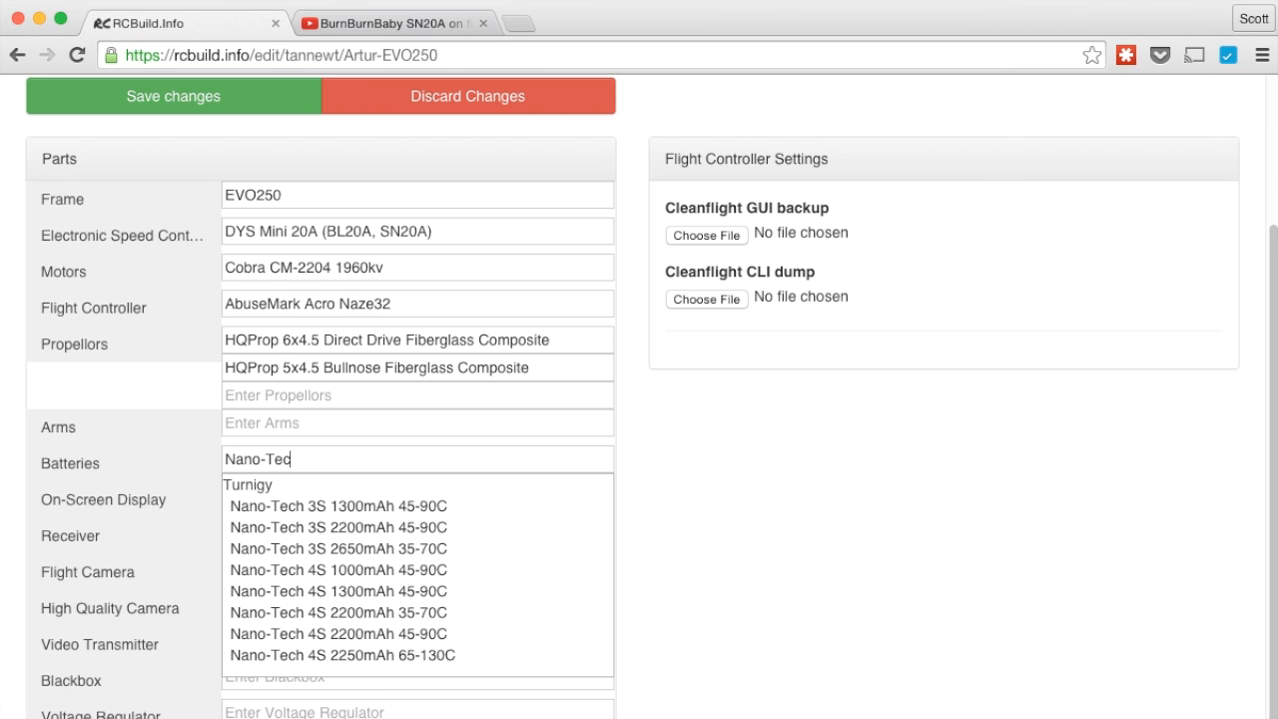
{"action": "left_click", "coordinate": [437, 506]}
{"action": "left_click", "coordinate": [388, 486]}
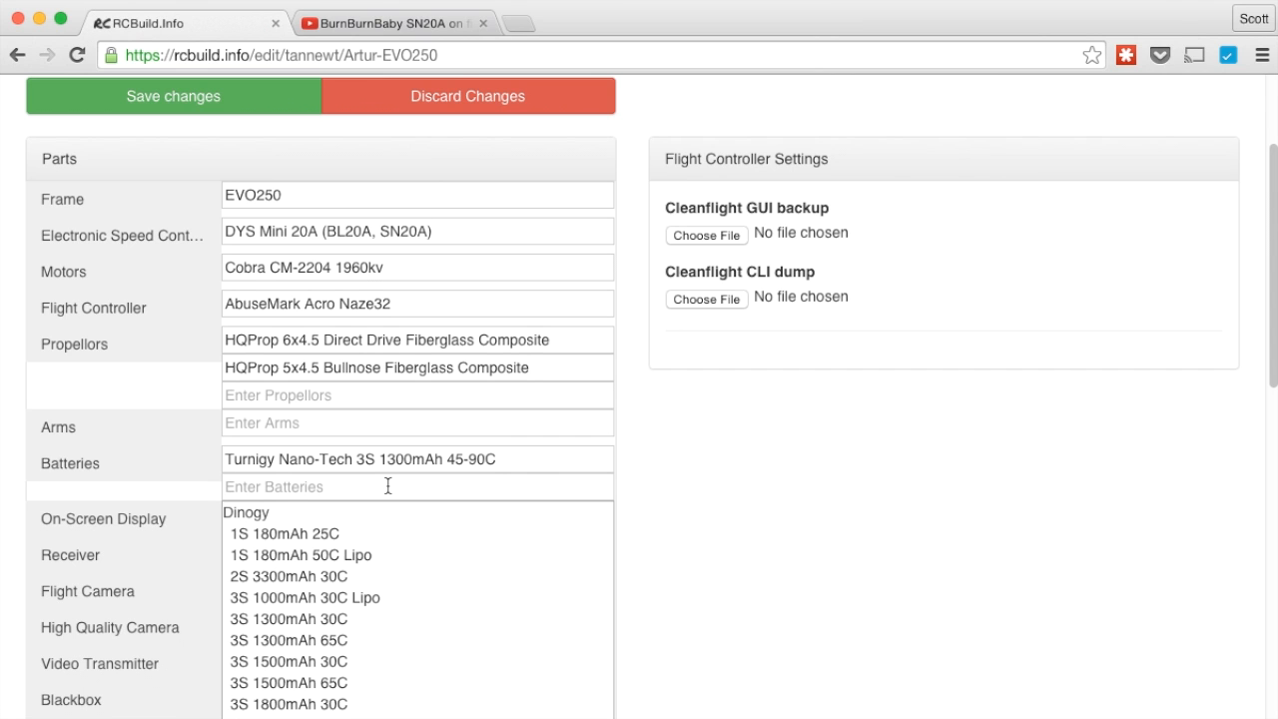
{"action": "type", "text": "Turnigy"}
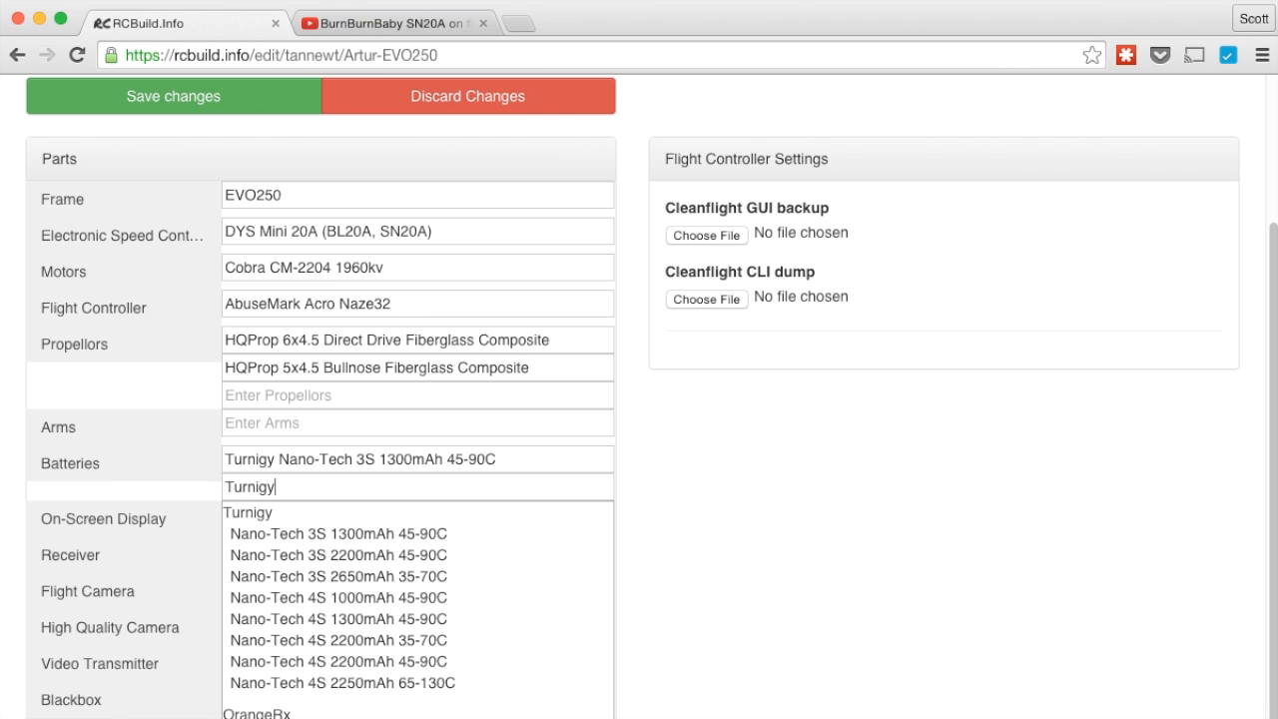
{"action": "type", "text": " Nano-Tech 4S"}
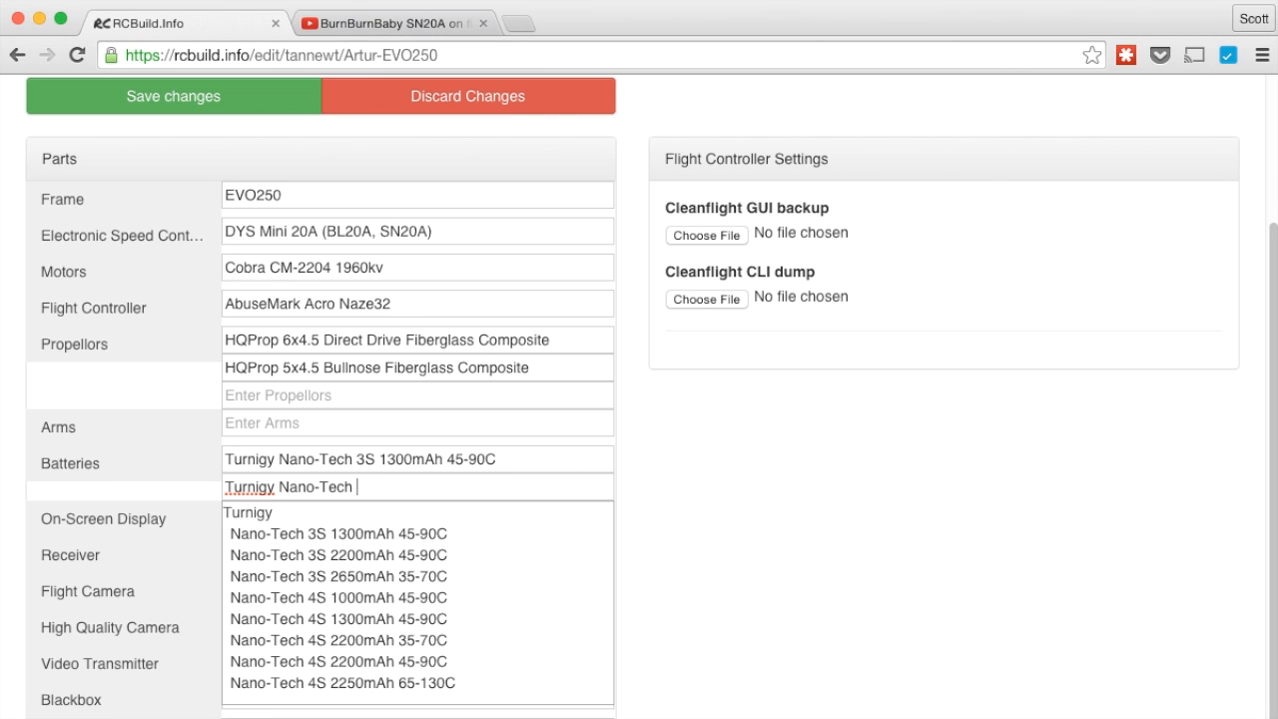
{"action": "type", "text": " 1800"}
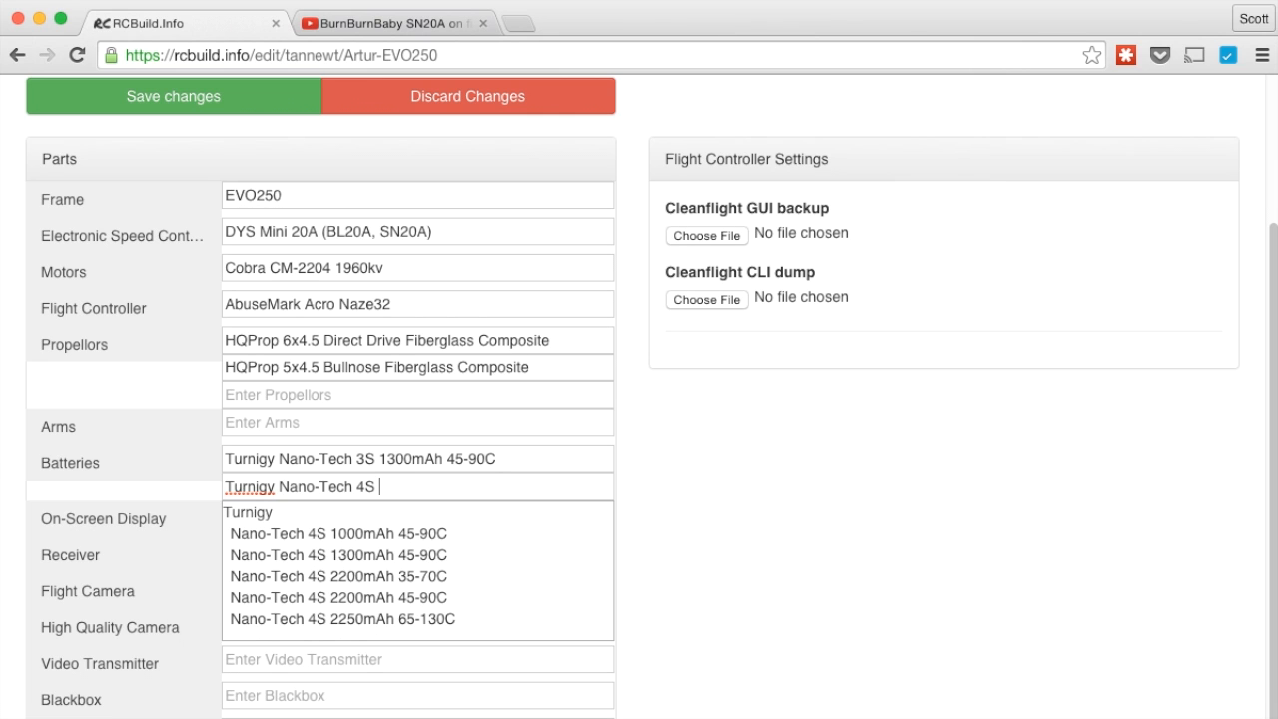
{"action": "type", "text": "mAh"}
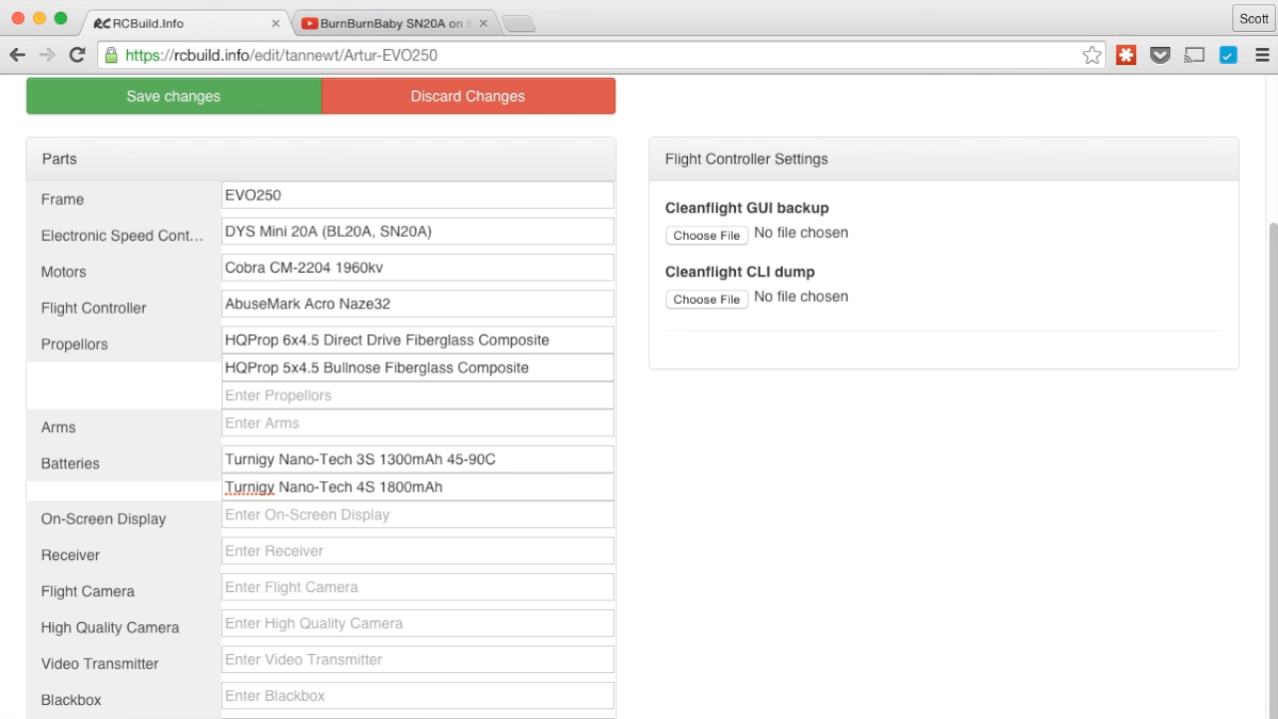
{"action": "type", "text": " 65C"}
Set the flight camera to RunCam PZ0420H and the high quality camera to GoPro HERO3+ Black Edition
{"action": "left_click", "coordinate": [285, 586]}
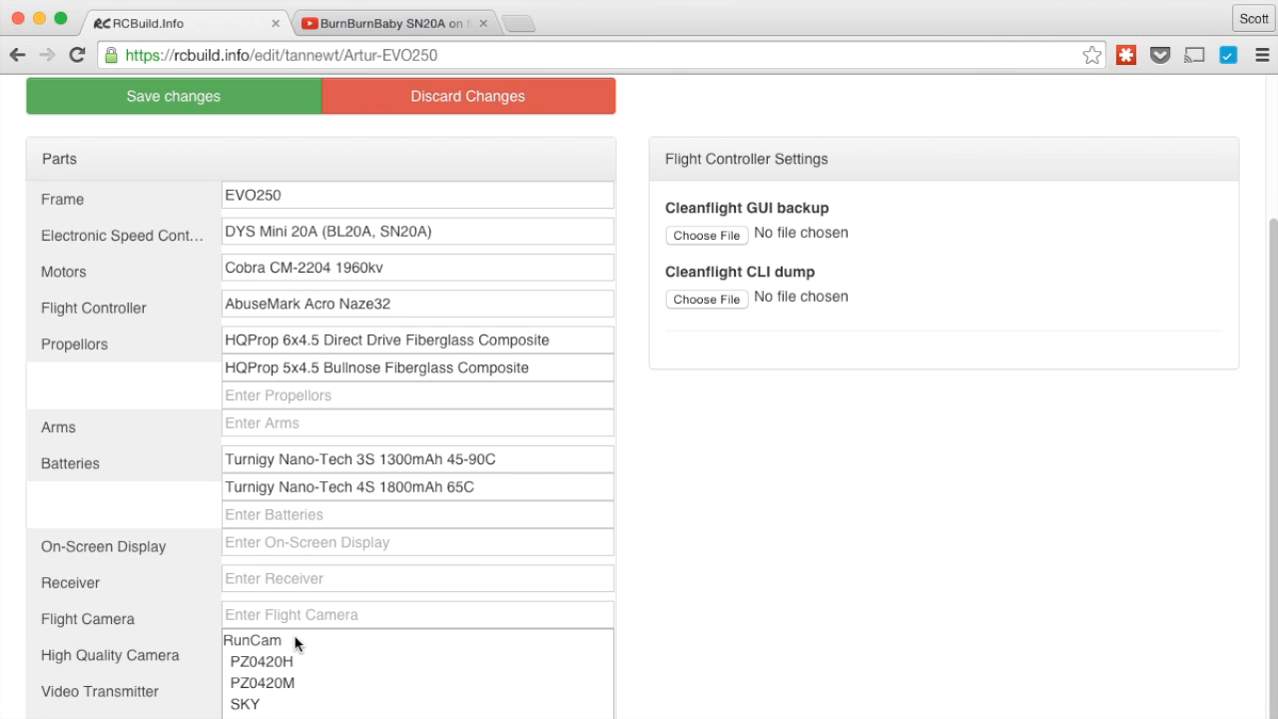
{"action": "left_click", "coordinate": [291, 662]}
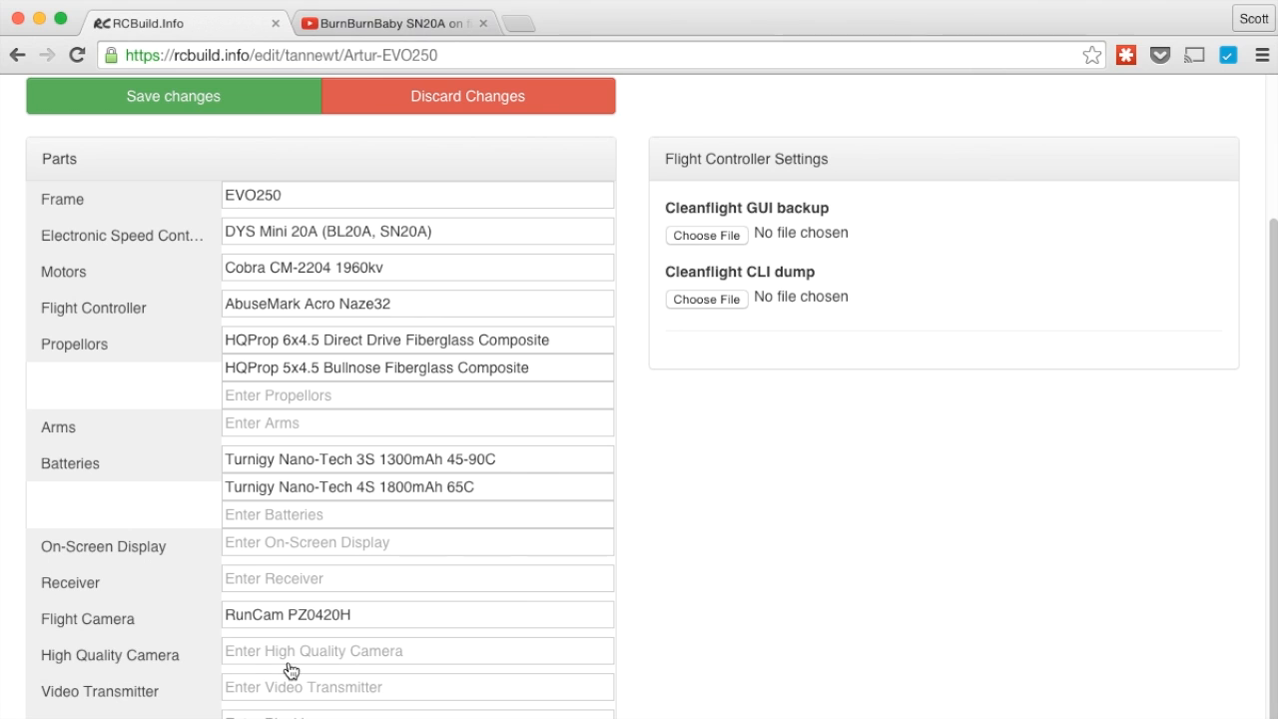
{"action": "left_click", "coordinate": [439, 662]}
{"action": "scroll", "coordinate": [690, 644], "scroll_direction": "down", "scroll_amount": 2}
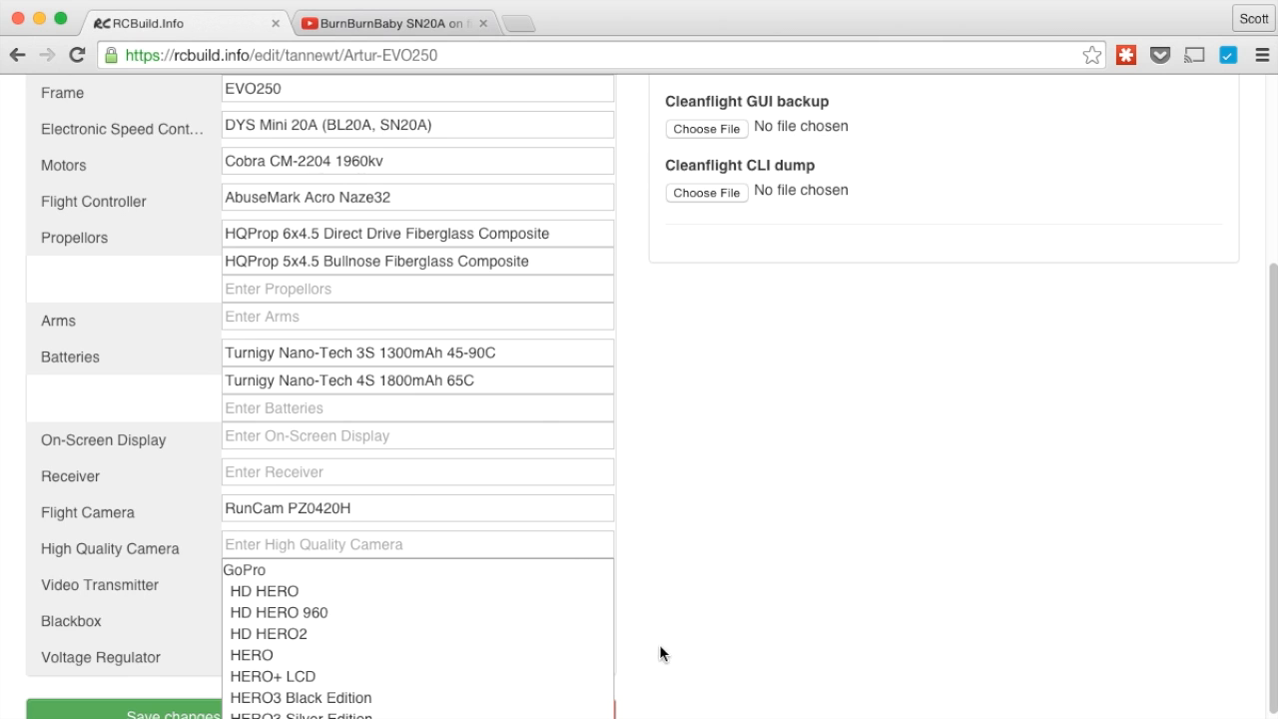
{"action": "scroll", "coordinate": [658, 654], "scroll_direction": "down", "scroll_amount": 4}
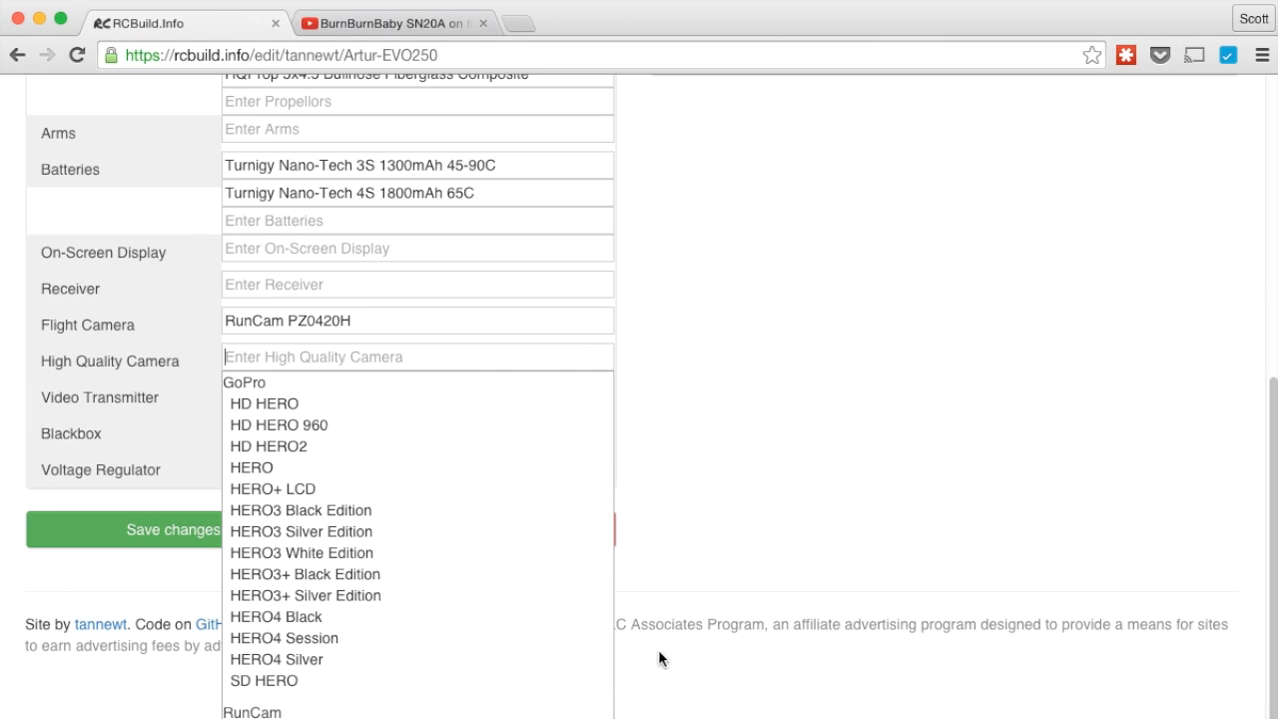
{"action": "left_click", "coordinate": [332, 578]}
Set the video transmitter to ImmersionRC 5.8GHz 600mw
{"action": "left_click", "coordinate": [319, 566]}
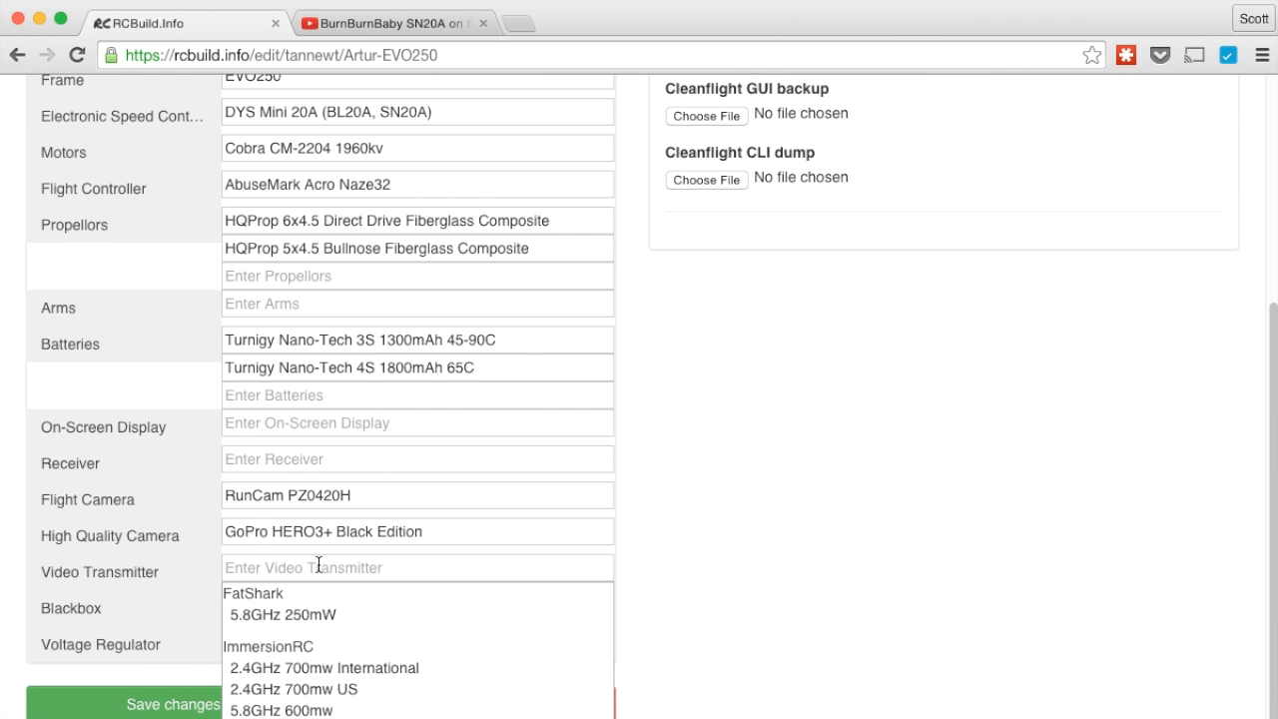
{"action": "left_click", "coordinate": [324, 710]}
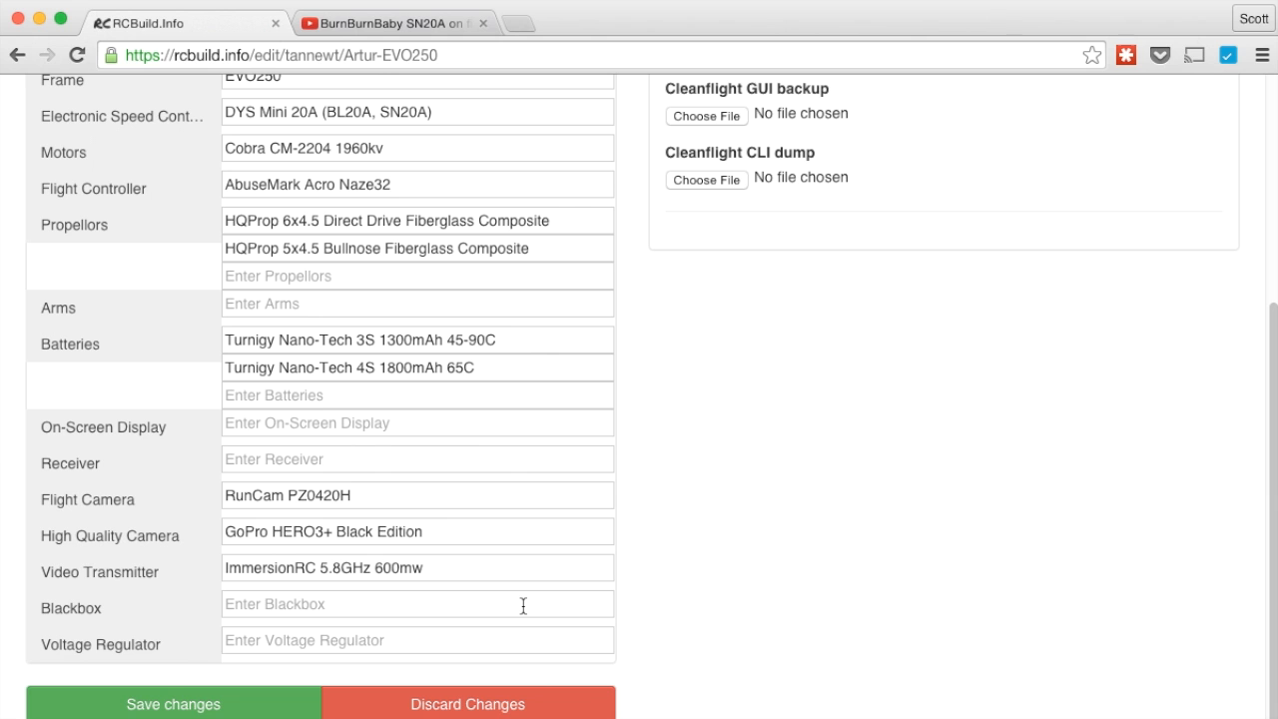
{"action": "scroll", "coordinate": [684, 403], "scroll_direction": "up", "scroll_amount": 5}
{"action": "left_click", "coordinate": [705, 439]}
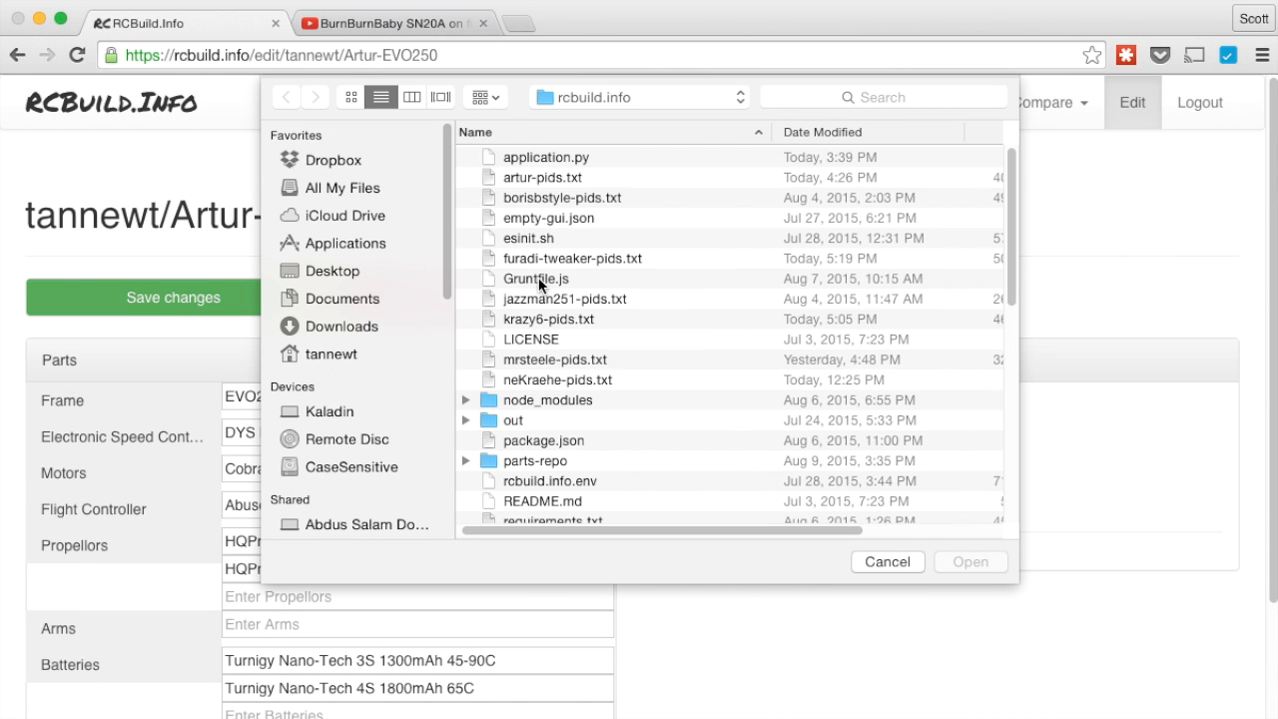
Attach empty-gui.json as the GUI backup and artur-pids.txt as the CLI dump, then save the build
{"action": "left_click", "coordinate": [543, 220]}
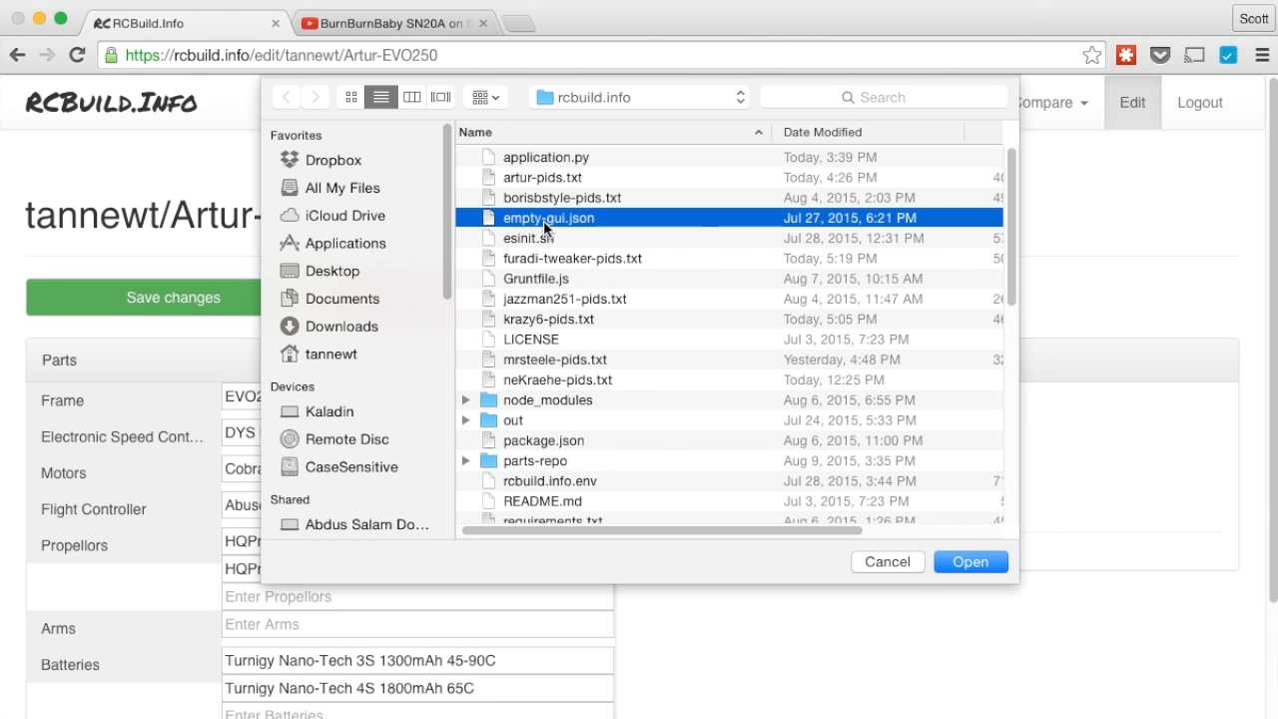
{"action": "left_click", "coordinate": [954, 563]}
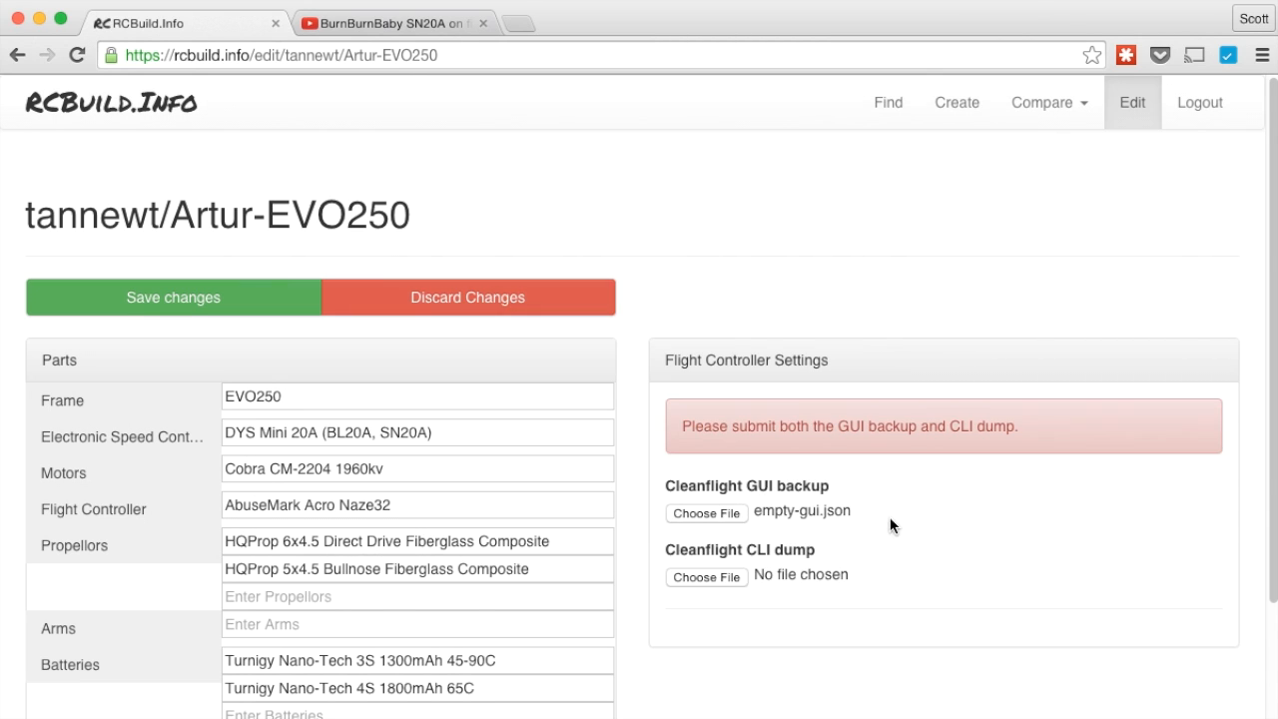
{"action": "left_click", "coordinate": [733, 576]}
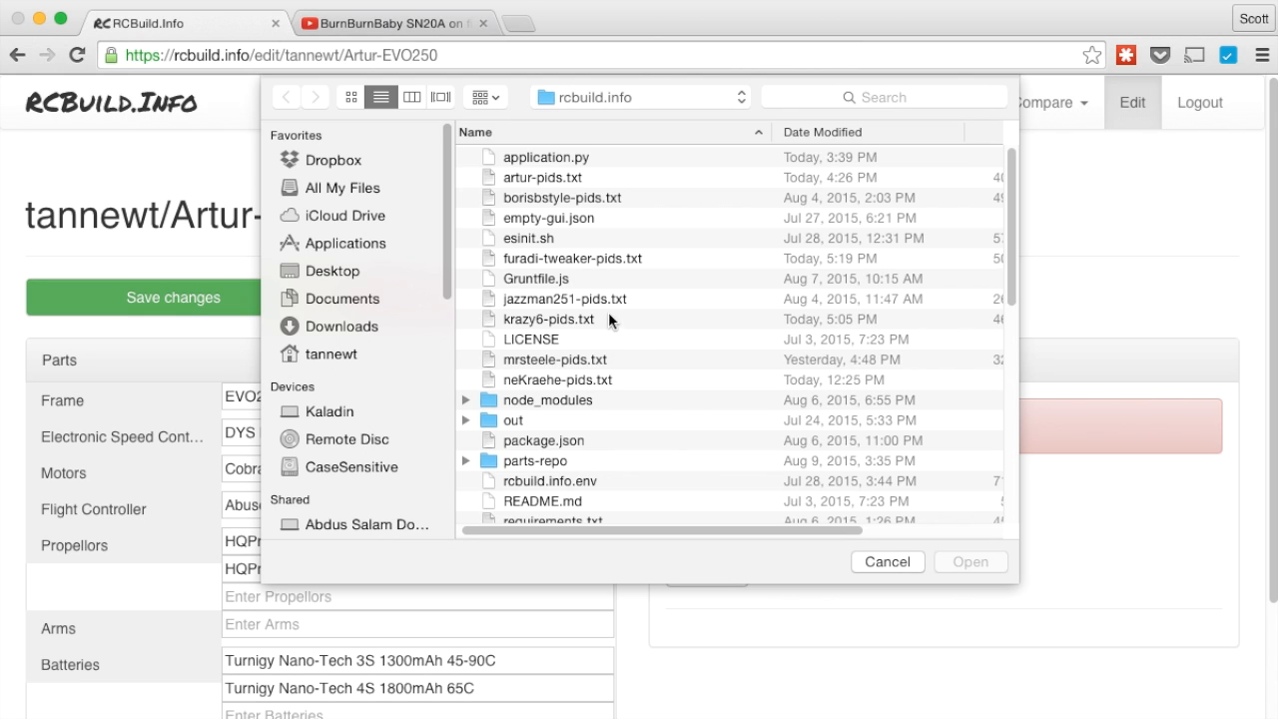
{"action": "left_click", "coordinate": [529, 176]}
{"action": "left_click", "coordinate": [982, 562]}
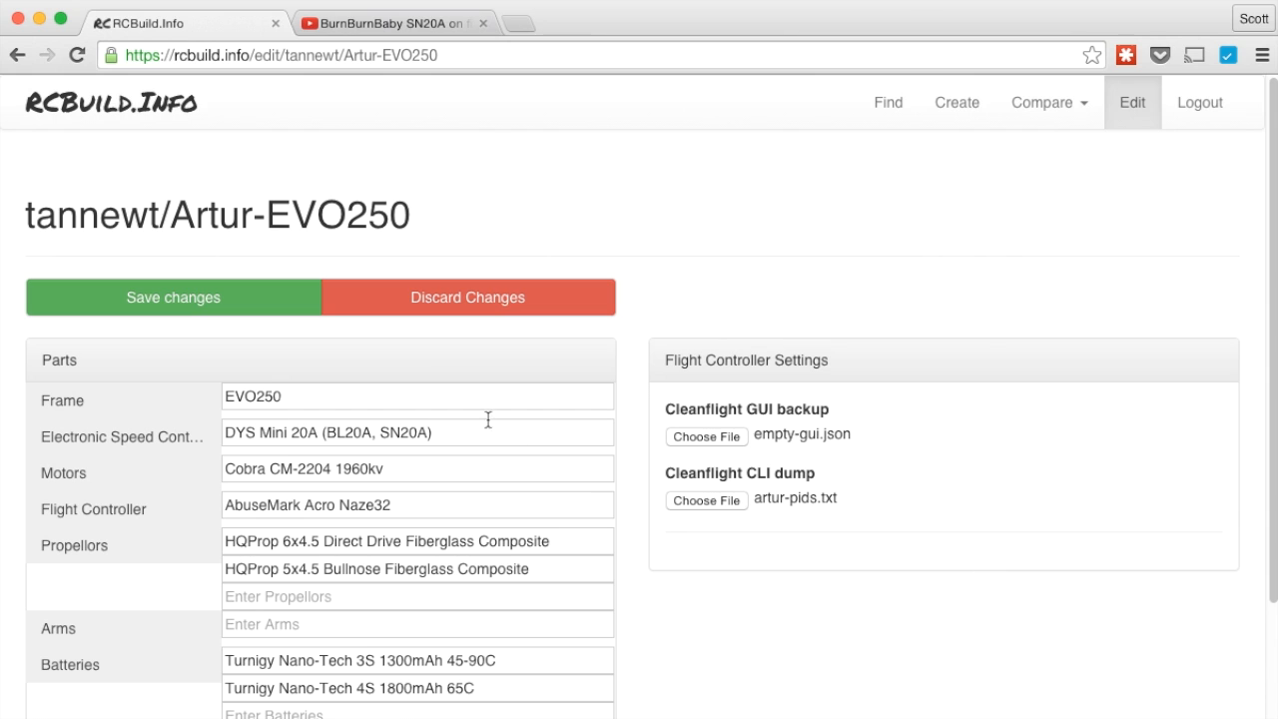
{"action": "left_click", "coordinate": [264, 300]}
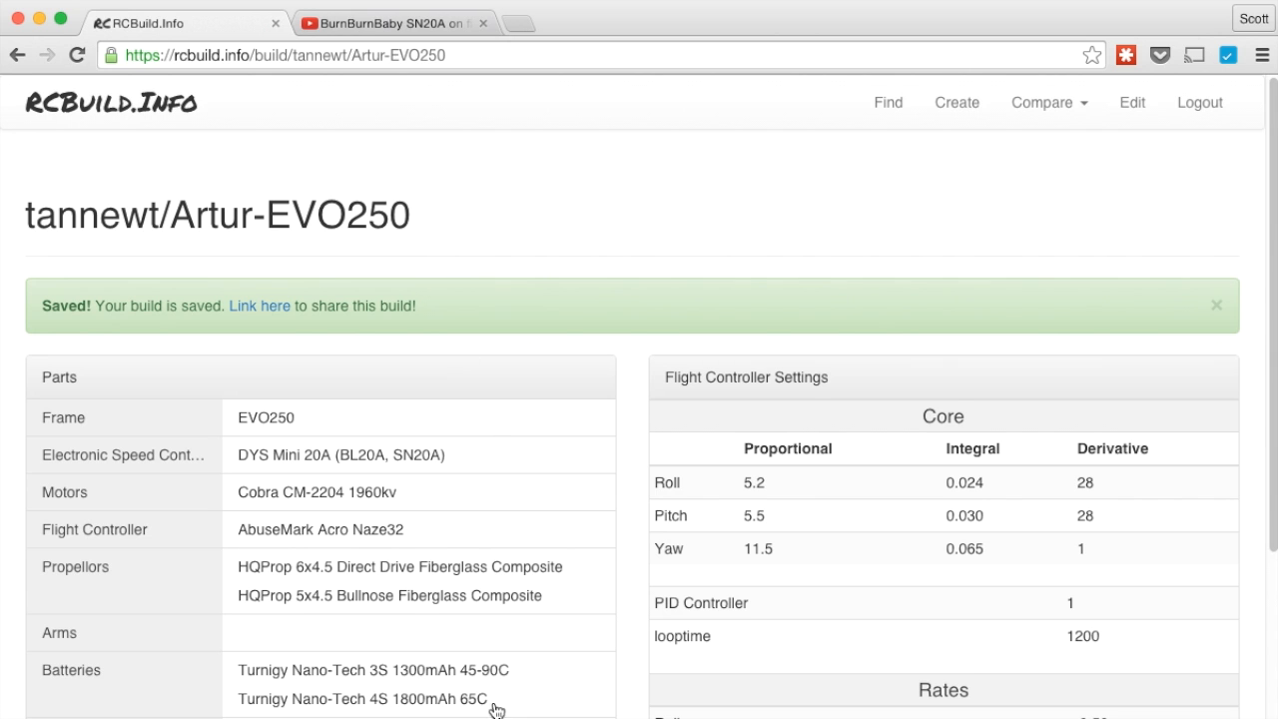
Show and hide the shop links for the flight controller and motors, and check the share link's options
{"action": "left_click", "coordinate": [421, 541]}
{"action": "left_click", "coordinate": [410, 502]}
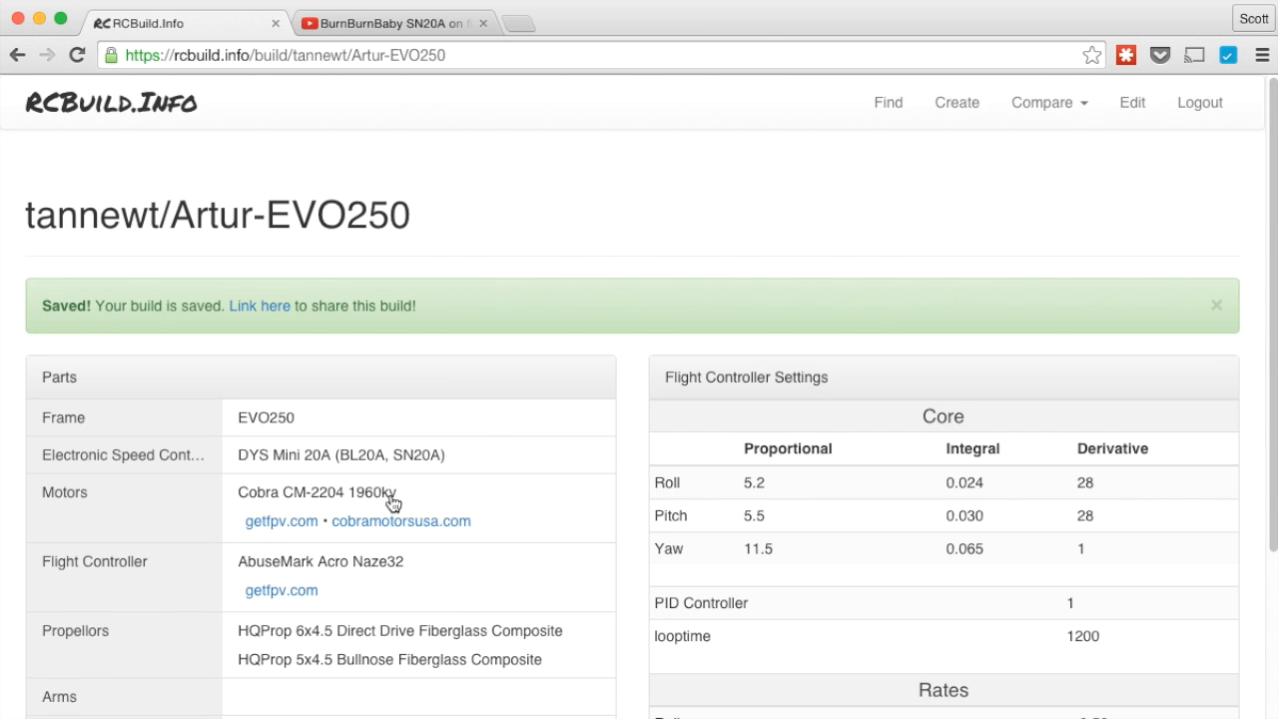
{"action": "left_click", "coordinate": [394, 502]}
{"action": "left_click", "coordinate": [385, 530]}
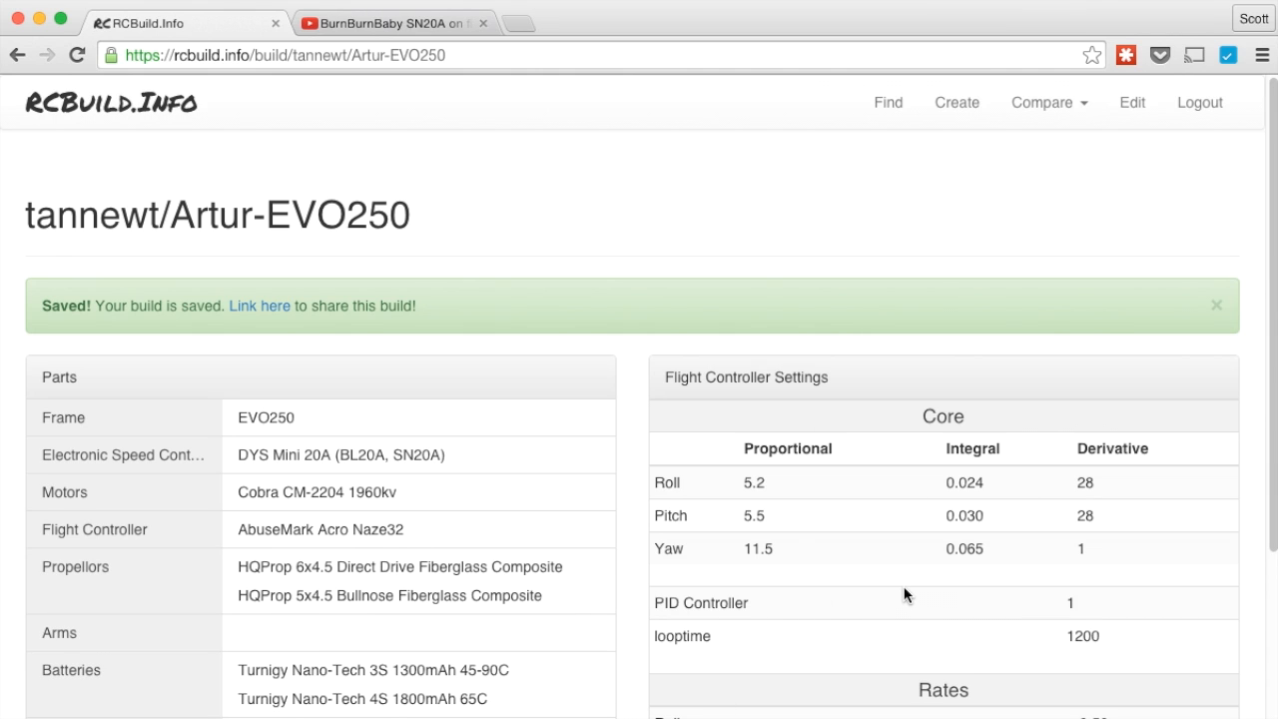
{"action": "right_click", "coordinate": [277, 311]}
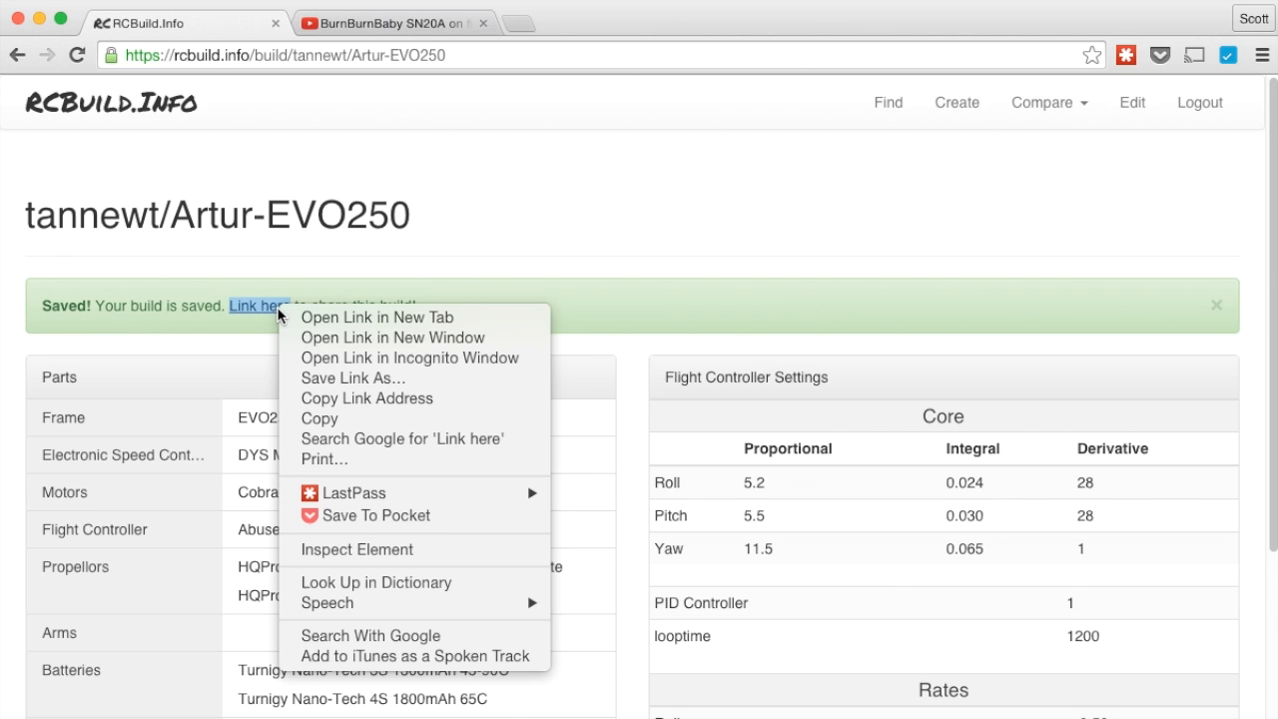
{"action": "left_click", "coordinate": [407, 277]}
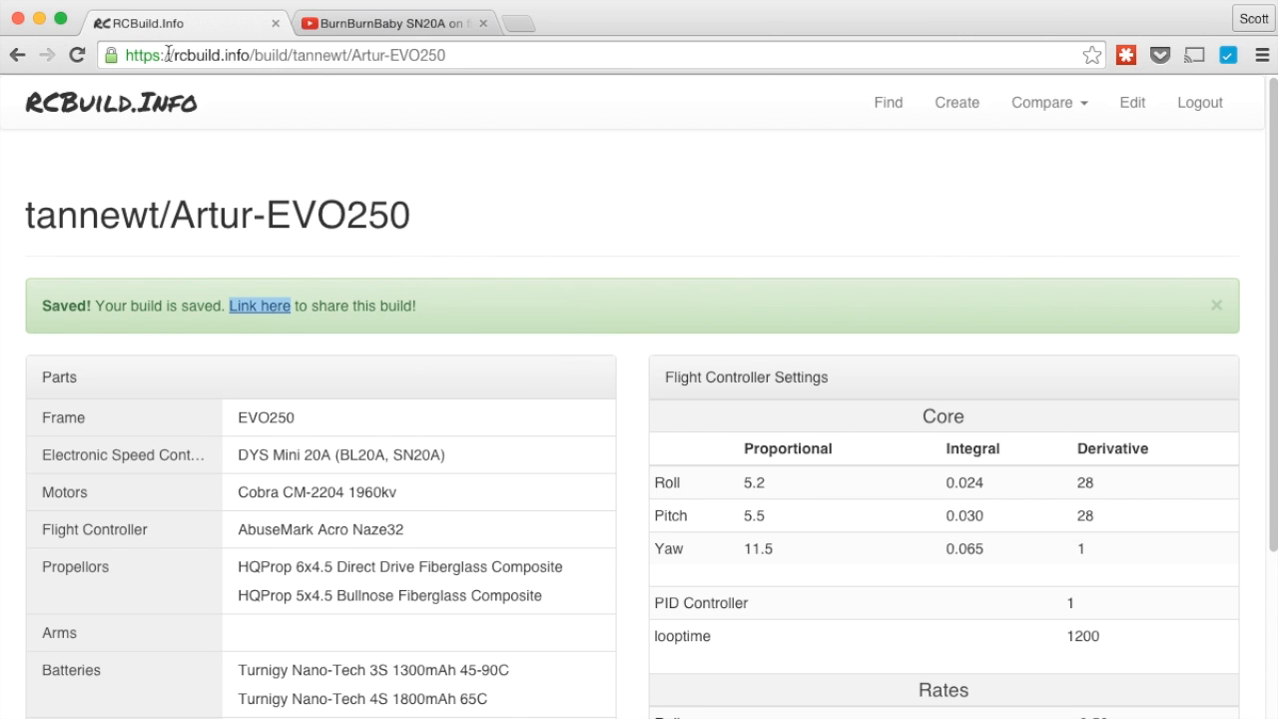
{"action": "scroll", "coordinate": [633, 362], "scroll_direction": "down", "scroll_amount": 5}
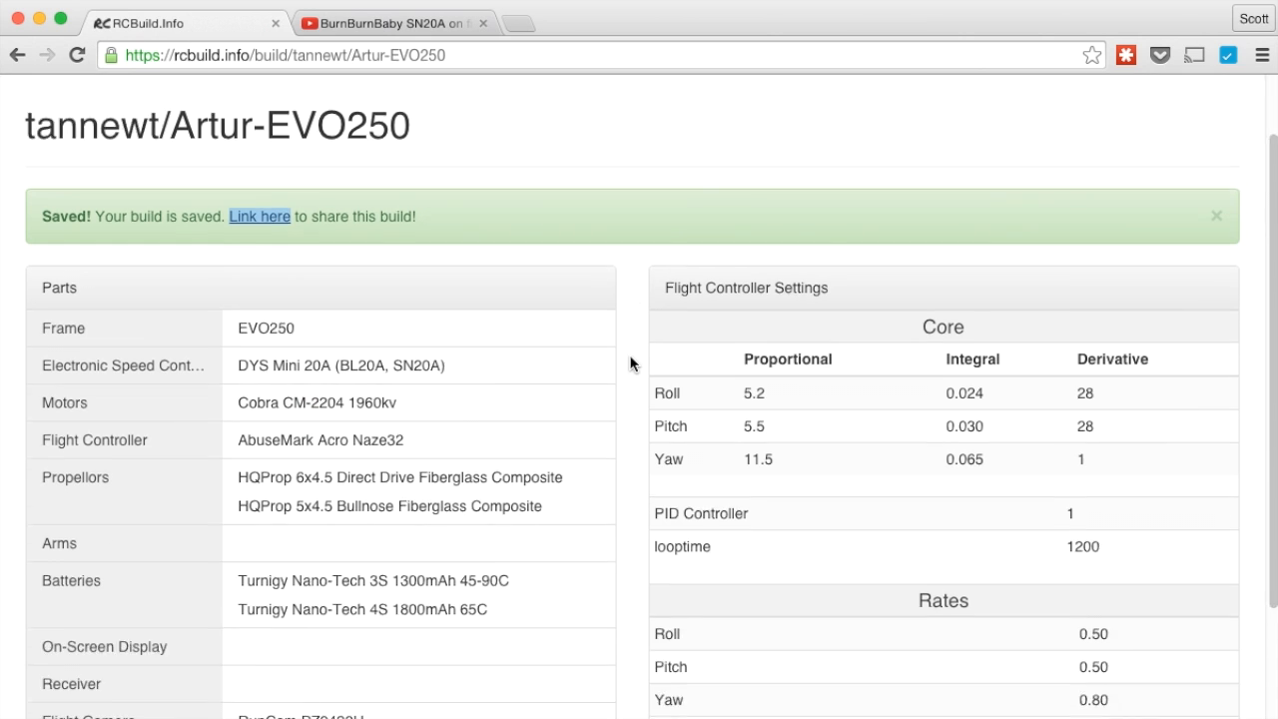
{"action": "scroll", "coordinate": [619, 282], "scroll_direction": "up", "scroll_amount": 5}
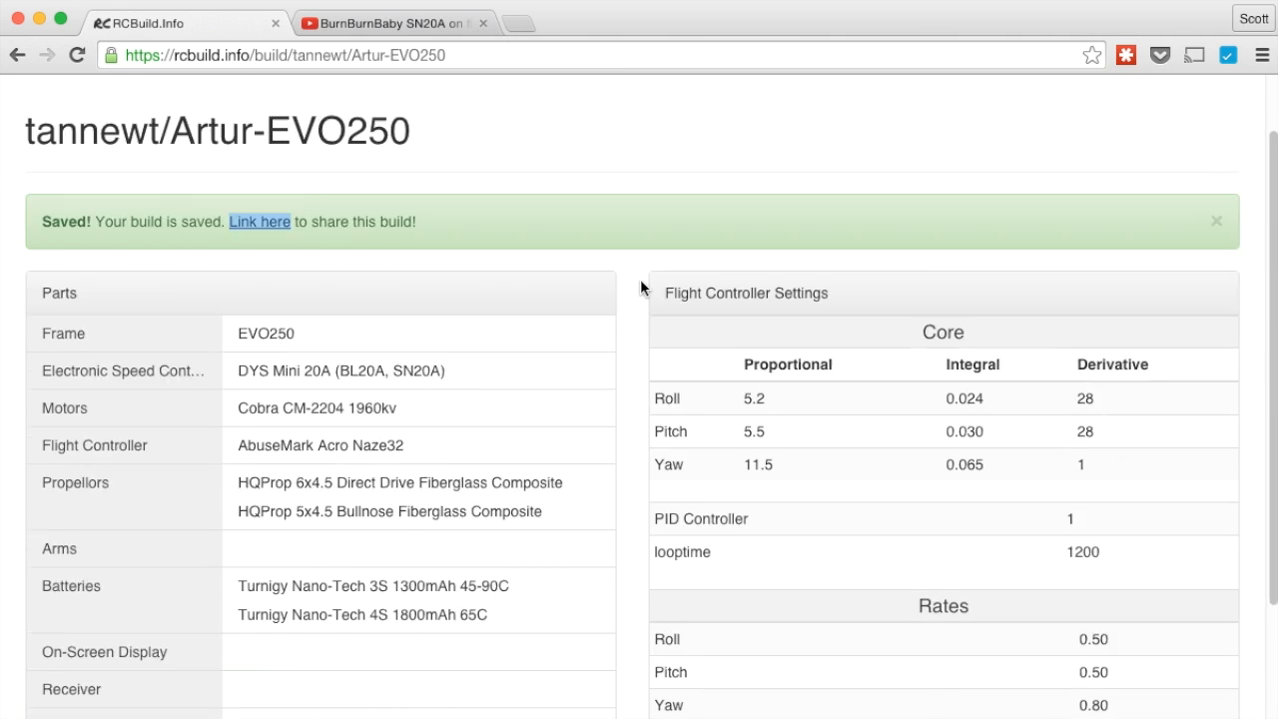
Dismiss the Saved banner, discard the edit session, and open the Compare builds list
{"action": "left_click", "coordinate": [1216, 307]}
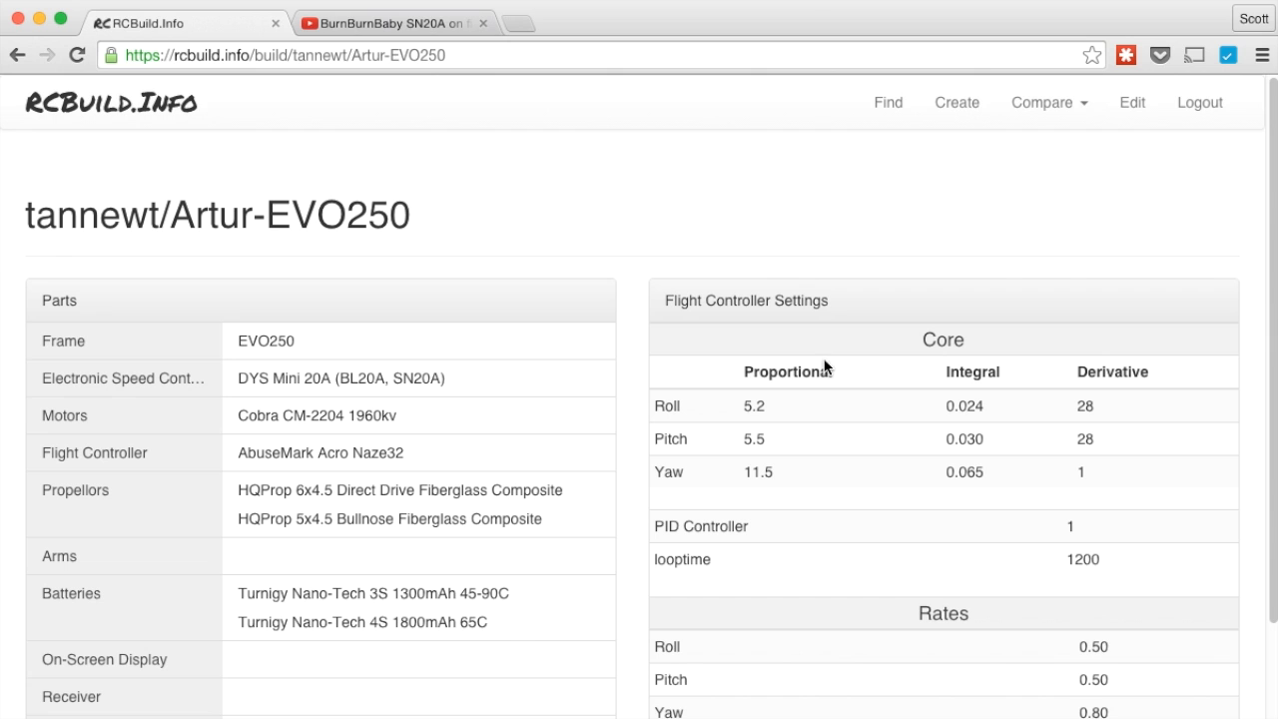
{"action": "left_click", "coordinate": [1130, 107]}
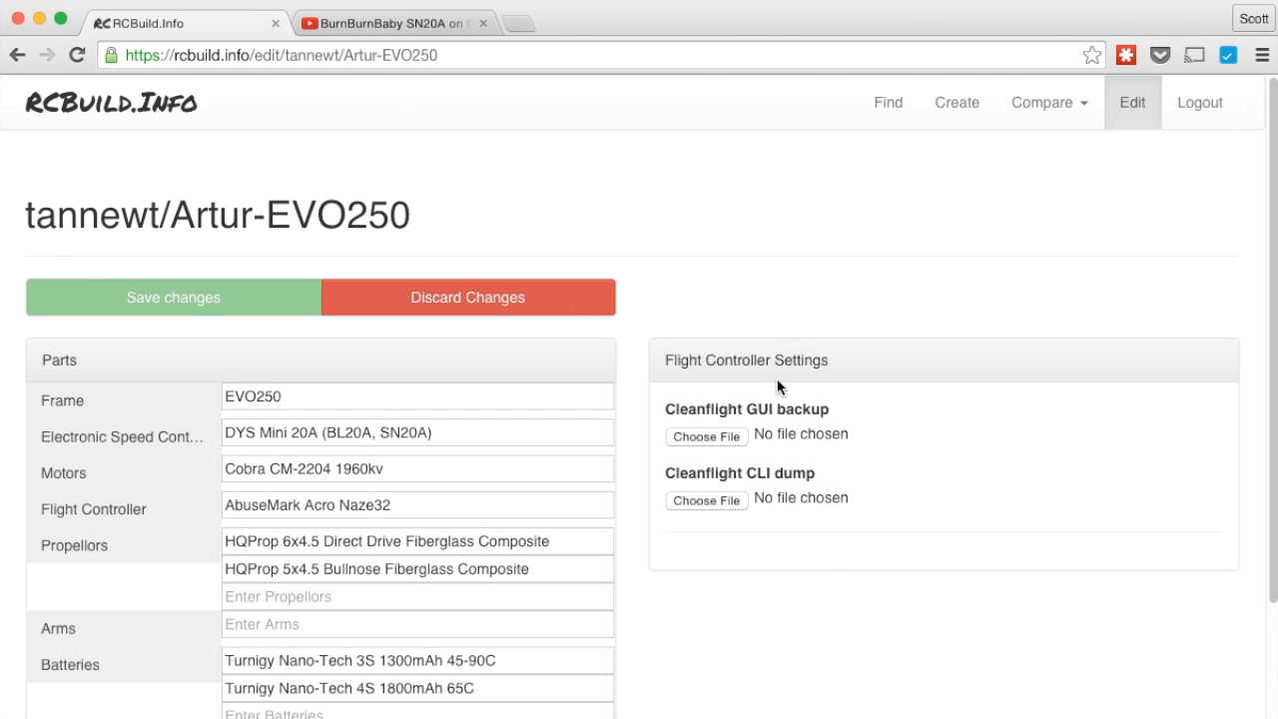
{"action": "left_click", "coordinate": [557, 297]}
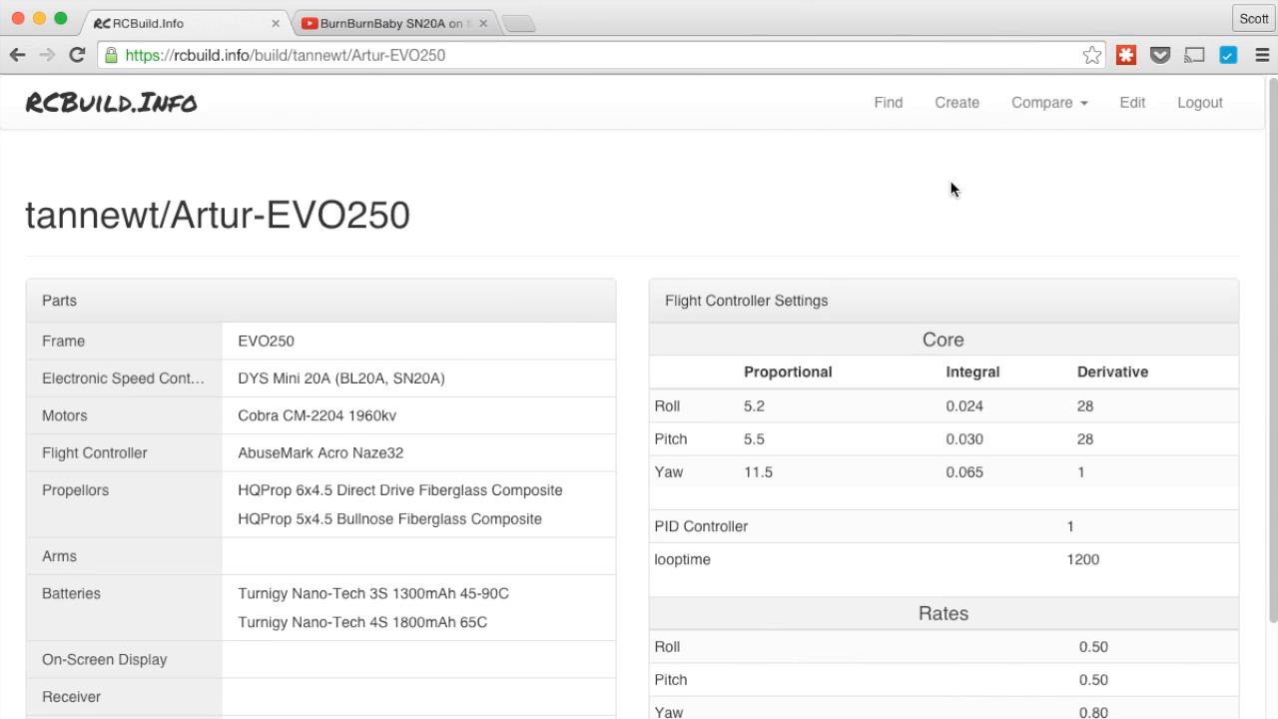
{"action": "left_click", "coordinate": [1065, 110]}
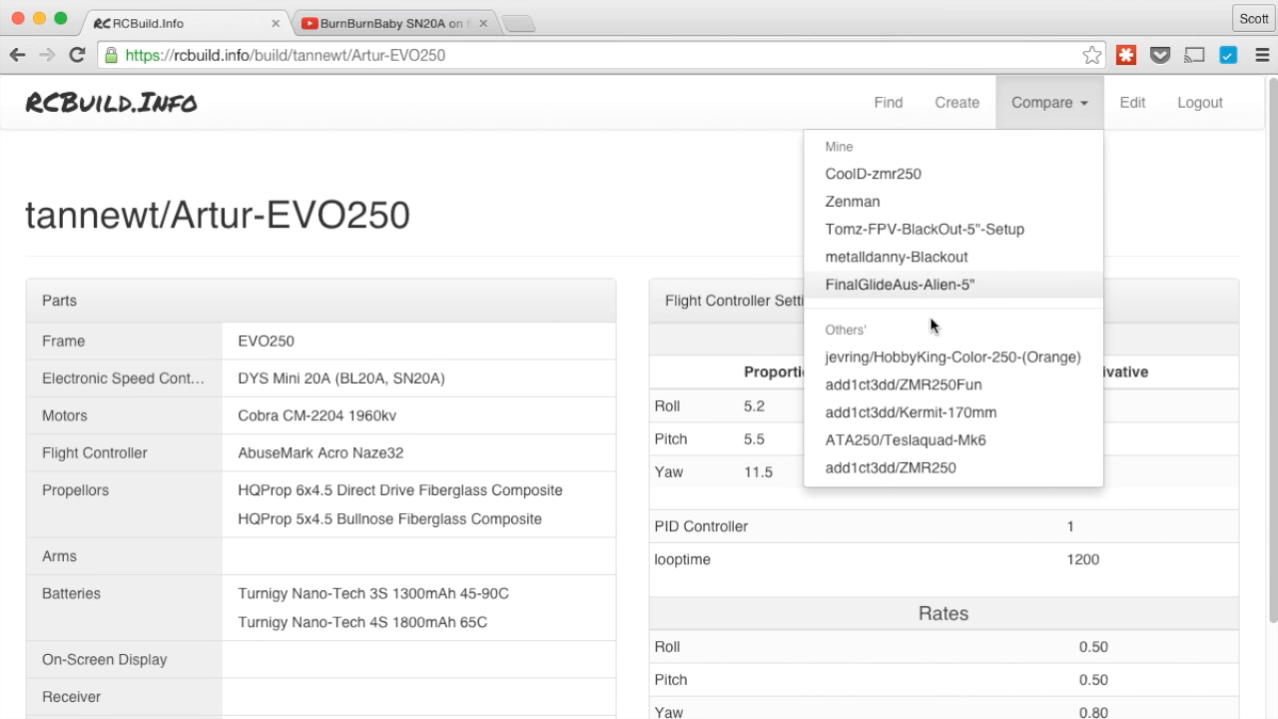
Compare Artur-EVO250 against the others' ZMR250Fun build and scroll through the differences
{"action": "left_click", "coordinate": [921, 386]}
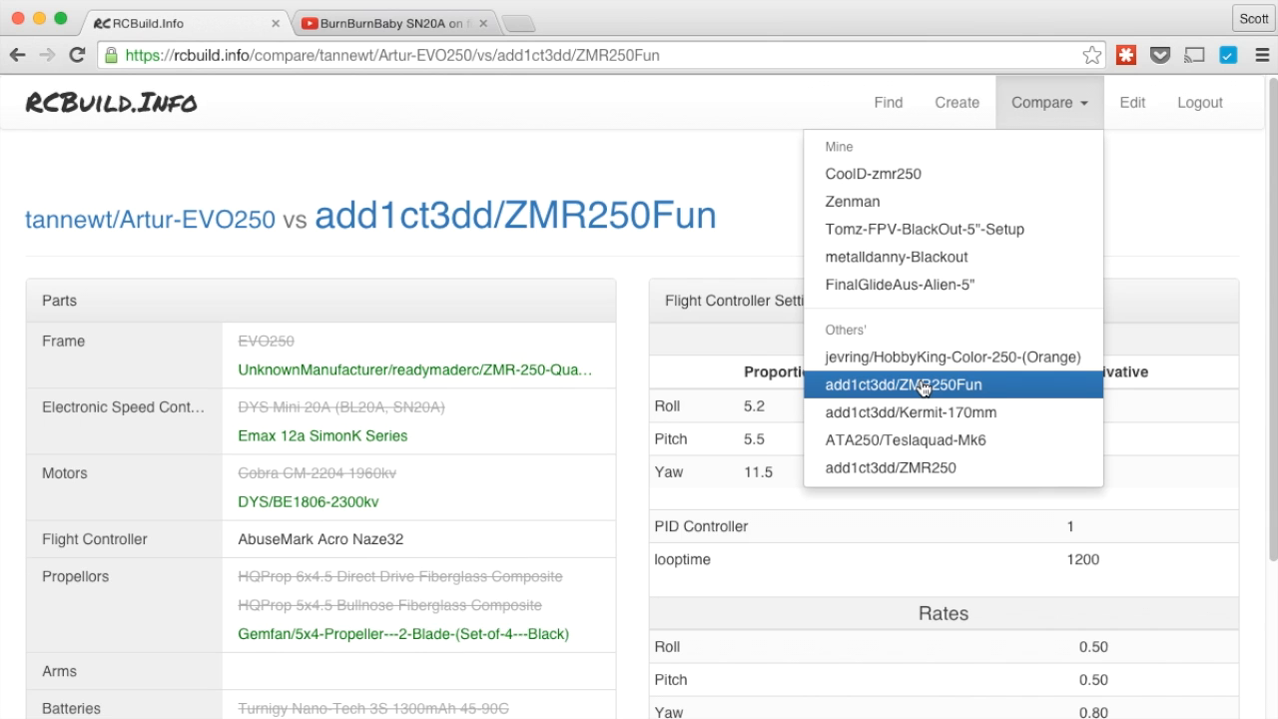
{"action": "left_click", "coordinate": [1148, 211]}
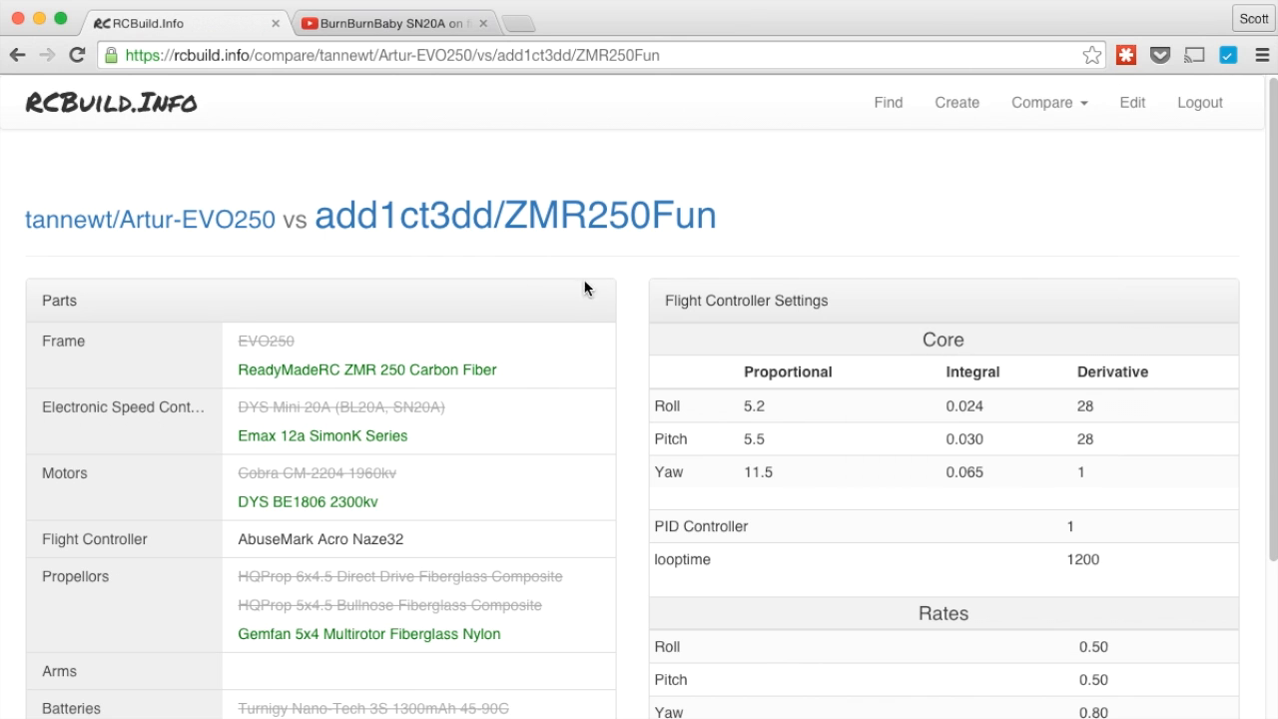
{"action": "scroll", "coordinate": [838, 404], "scroll_direction": "down", "scroll_amount": 5}
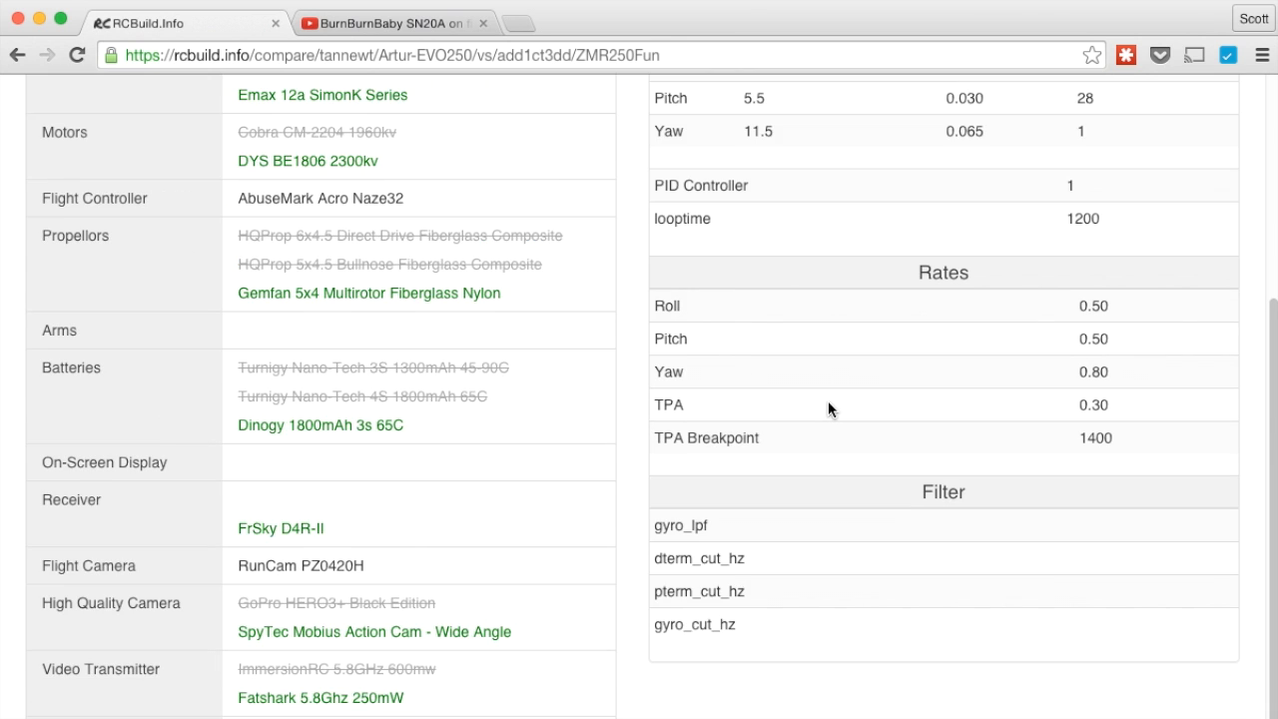
{"action": "scroll", "coordinate": [829, 405], "scroll_direction": "up", "scroll_amount": 5}
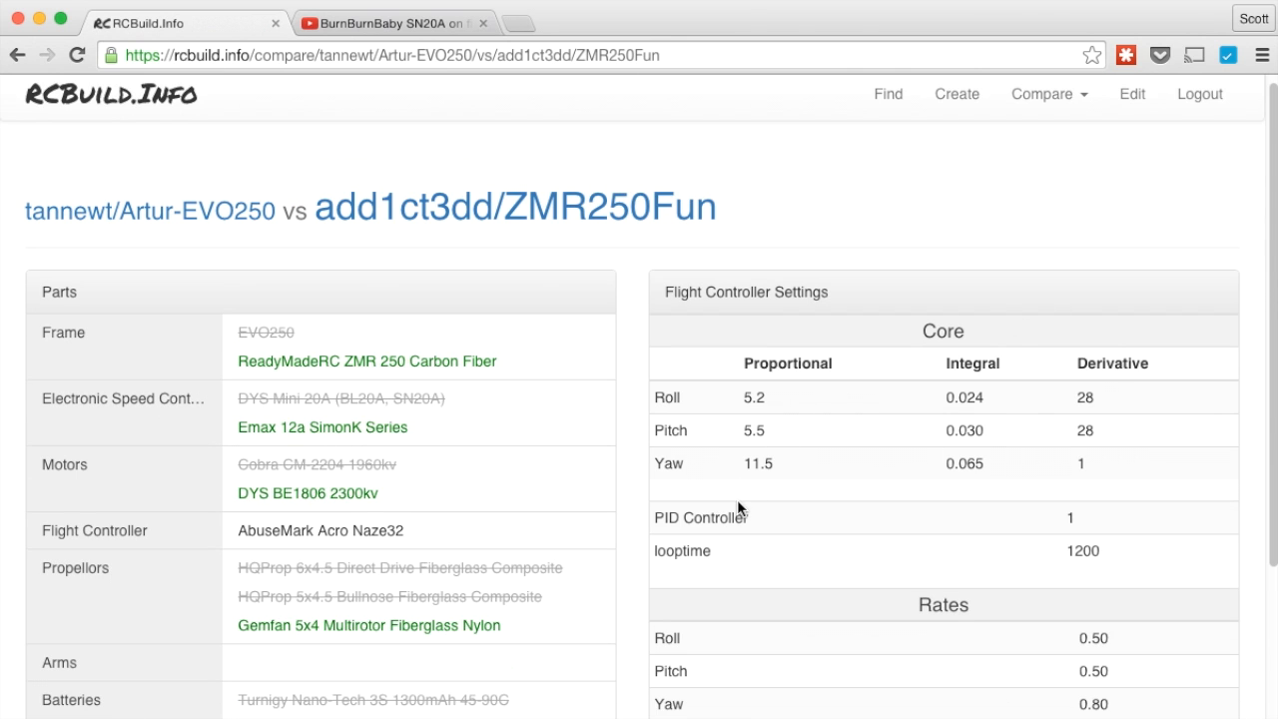
{"action": "scroll", "coordinate": [632, 515], "scroll_direction": "down", "scroll_amount": 1}
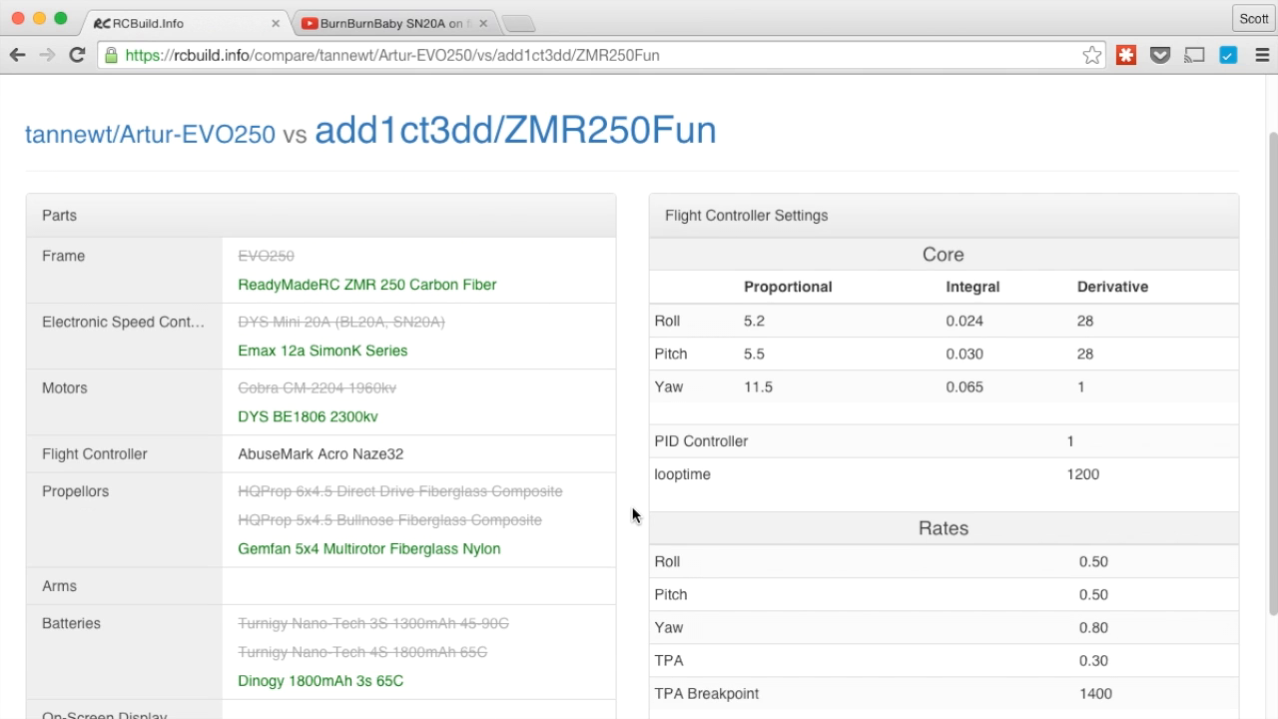
{"action": "scroll", "coordinate": [633, 514], "scroll_direction": "down", "scroll_amount": 4}
{"action": "scroll", "coordinate": [633, 512], "scroll_direction": "up", "scroll_amount": 5}
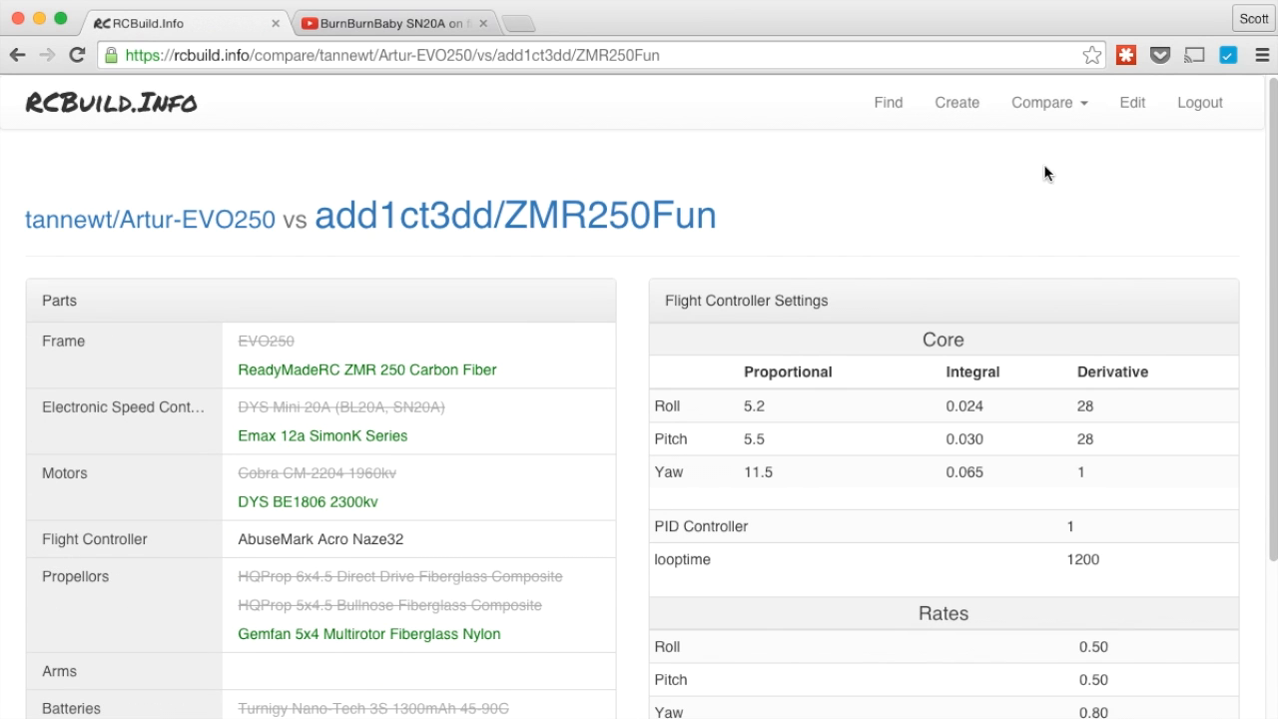
Reopen and close the comparison builds list, then scroll through the ZMR250Fun comparison again
{"action": "left_click", "coordinate": [1063, 108]}
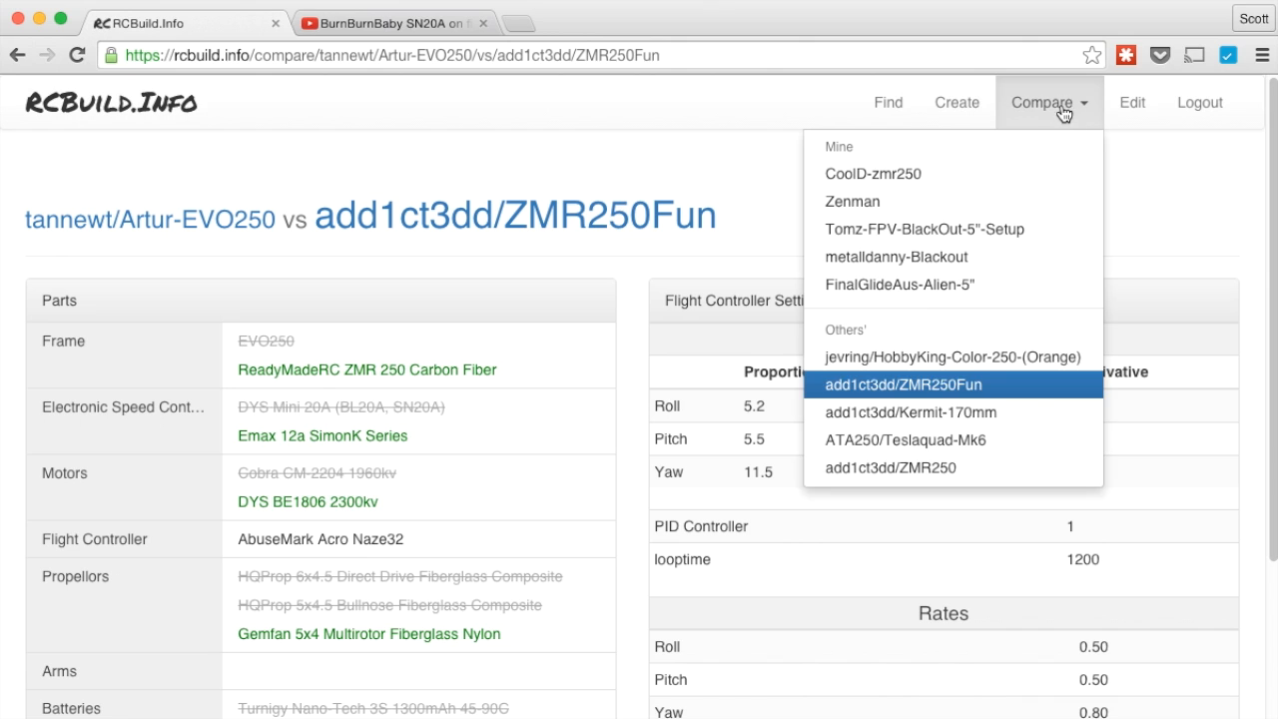
{"action": "left_click", "coordinate": [1164, 255]}
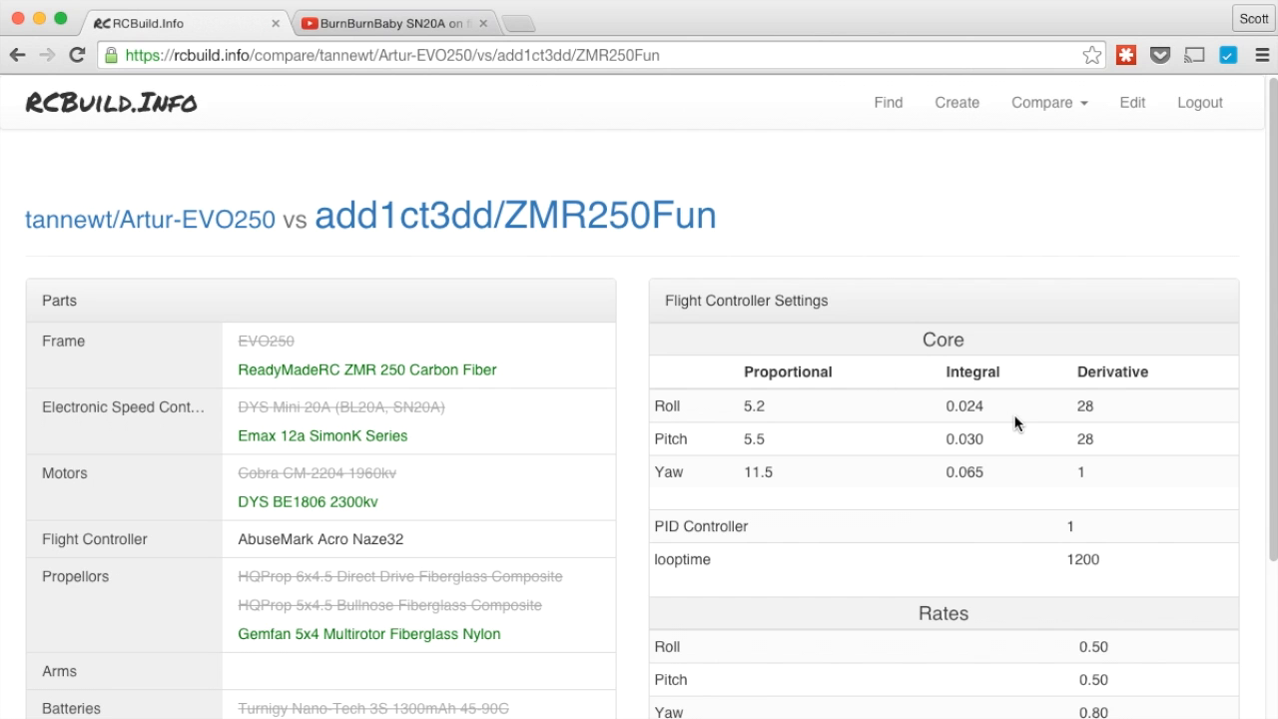
{"action": "scroll", "coordinate": [1016, 422], "scroll_direction": "down", "scroll_amount": 3}
{"action": "scroll", "coordinate": [1017, 423], "scroll_direction": "down", "scroll_amount": 2}
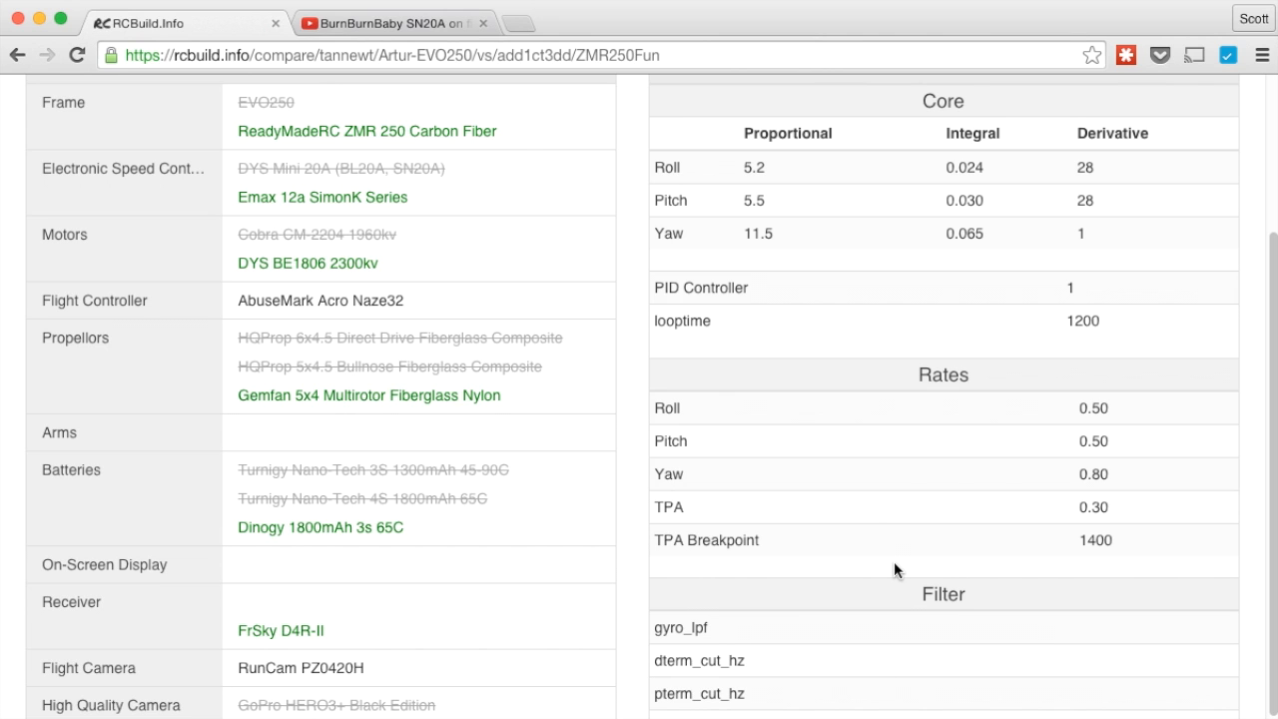
{"action": "scroll", "coordinate": [792, 495], "scroll_direction": "up", "scroll_amount": 5}
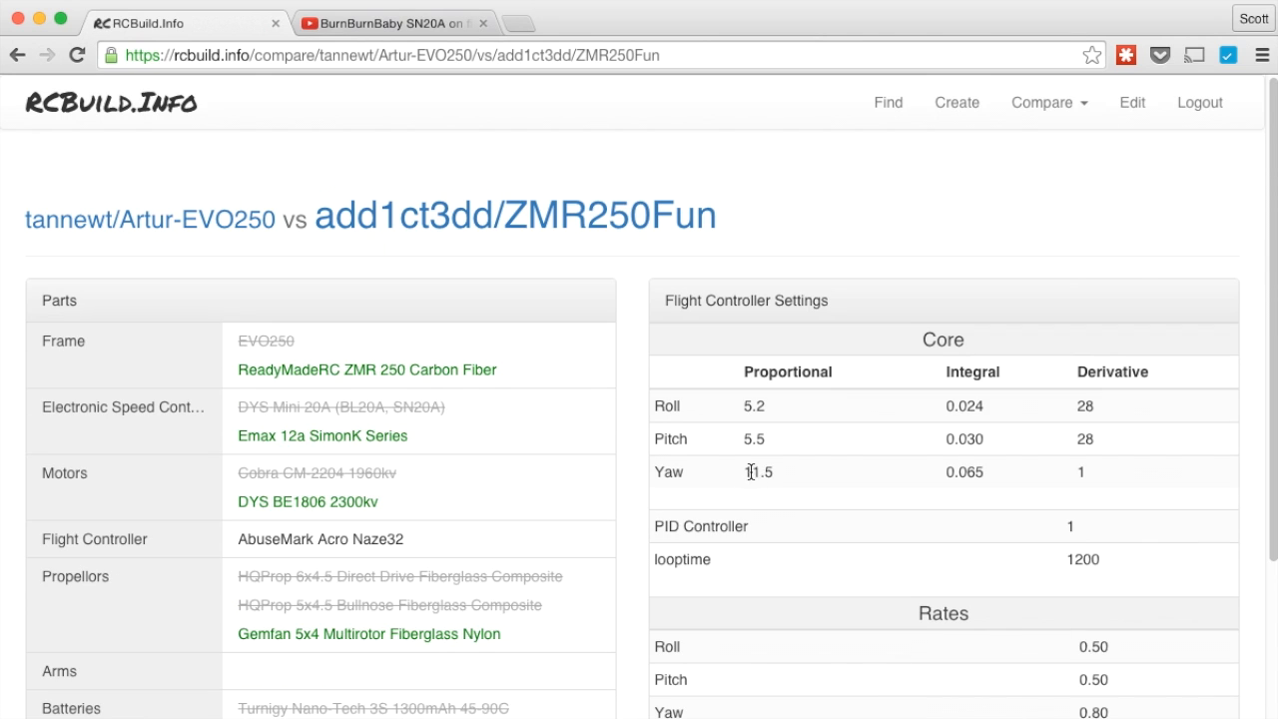